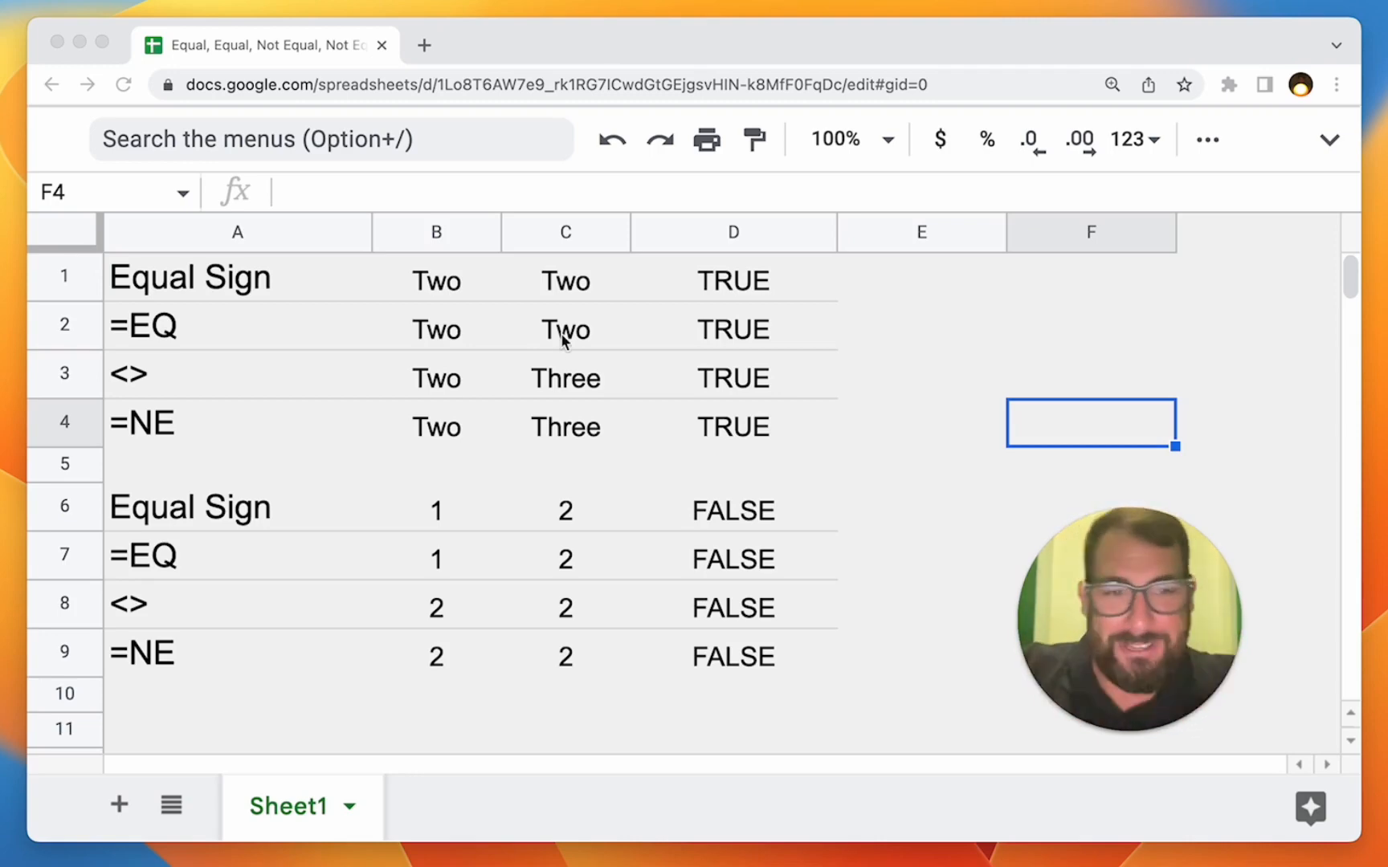
Check the compared cells B1 and C1, clear the formula in D1 and start a new one there.
{"action": "left_click", "coordinate": [455, 277]}
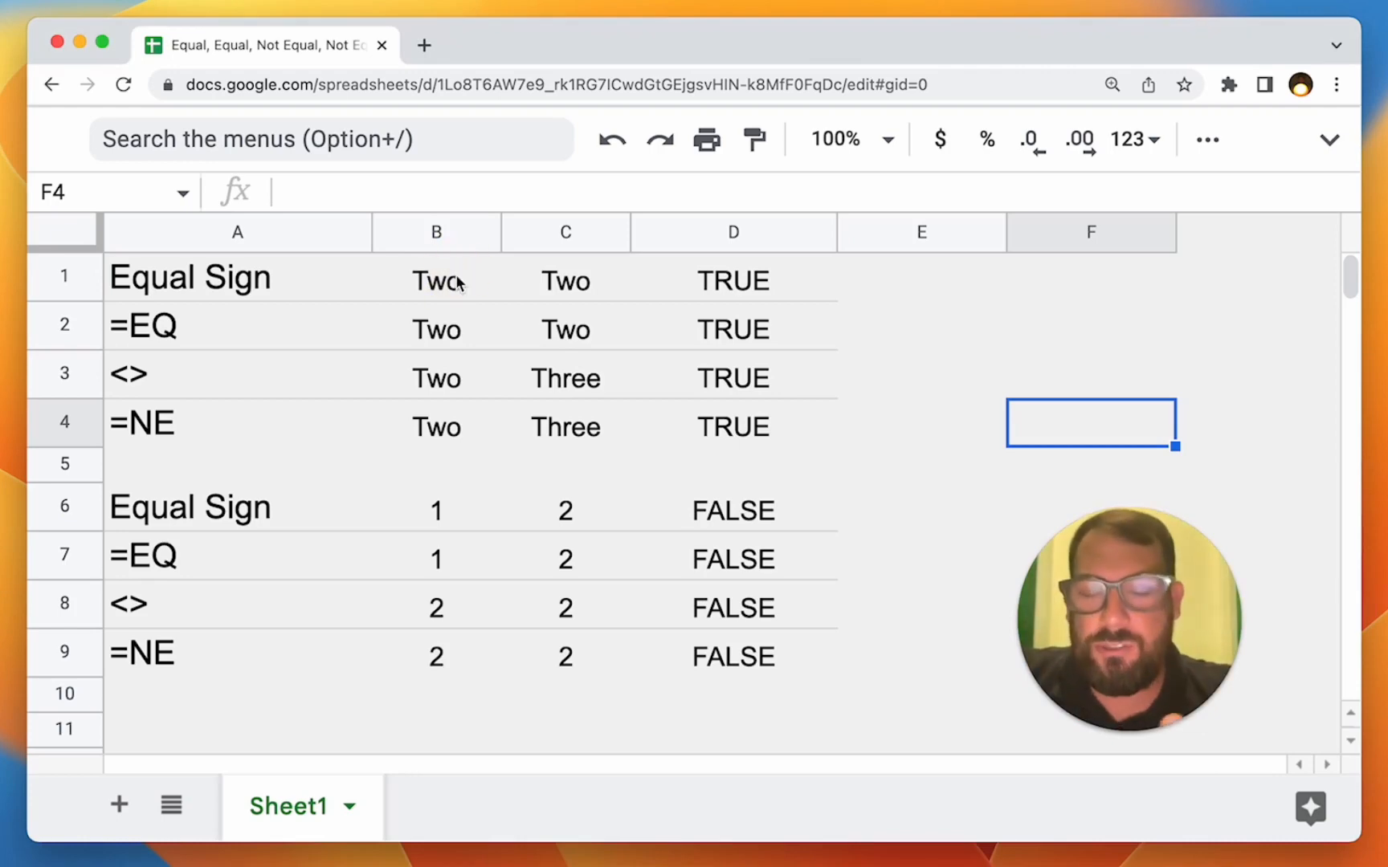
{"action": "left_click", "coordinate": [456, 282]}
{"action": "left_click", "coordinate": [581, 288]}
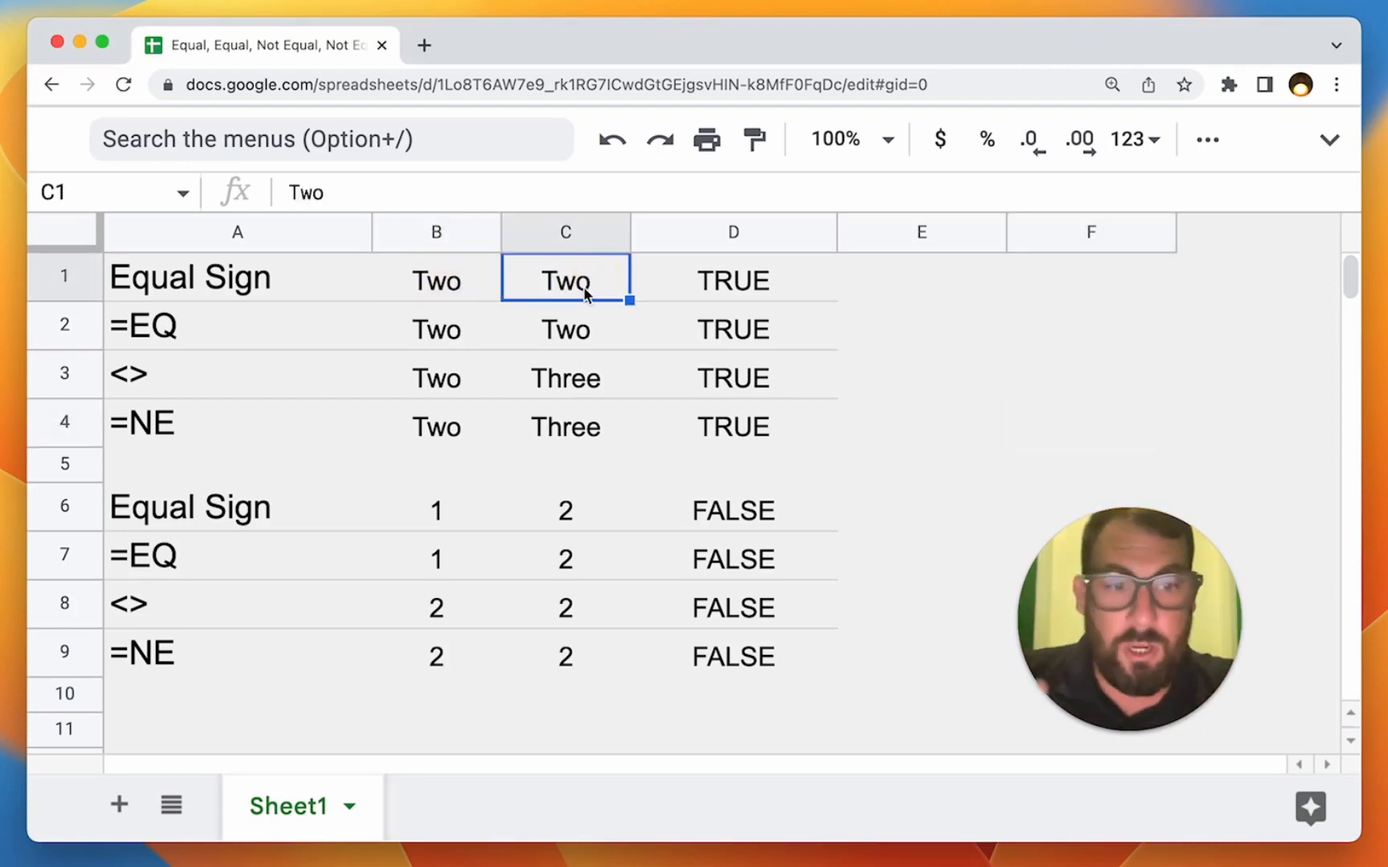
{"action": "left_click", "coordinate": [440, 282]}
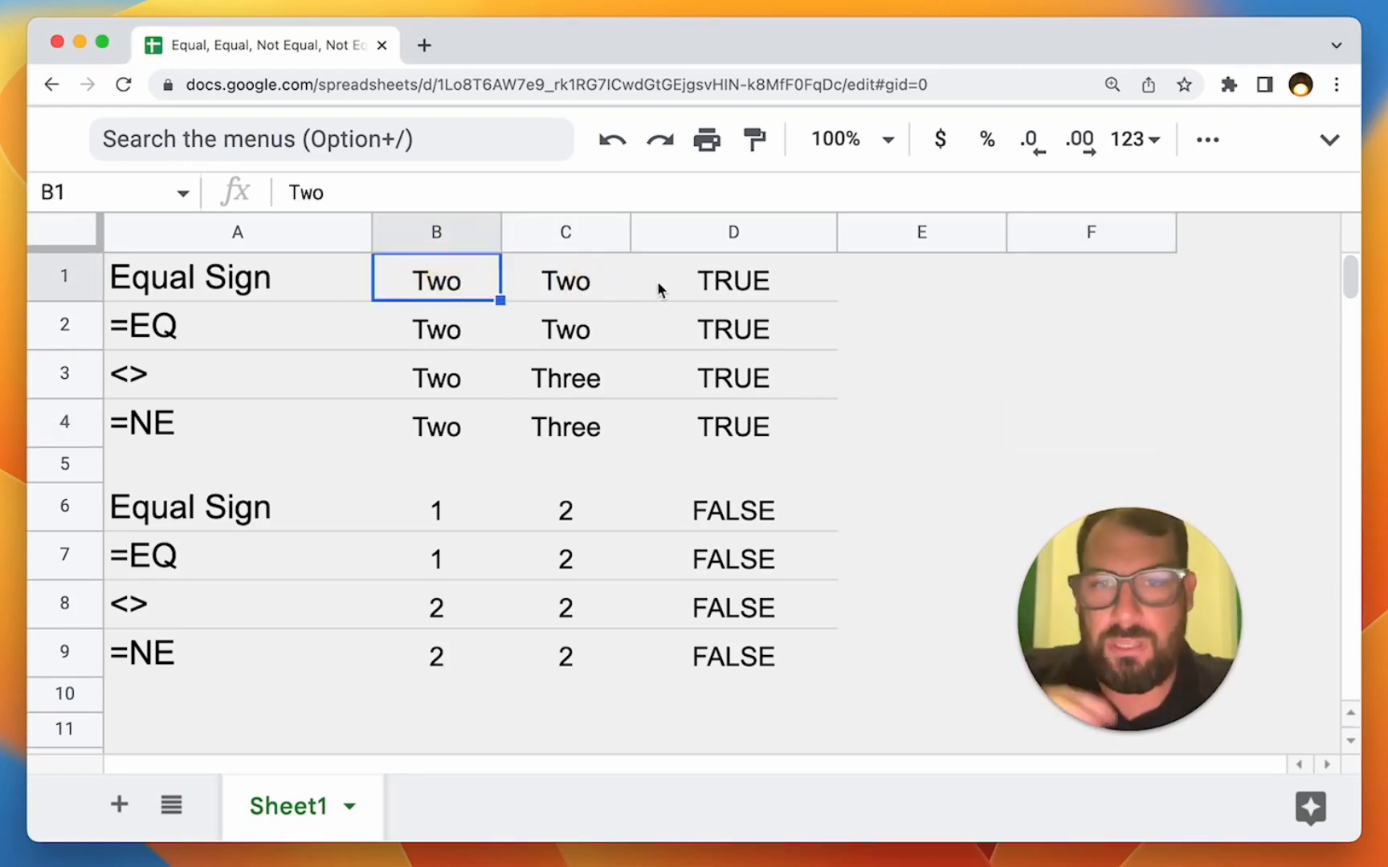
{"action": "left_click", "coordinate": [720, 289]}
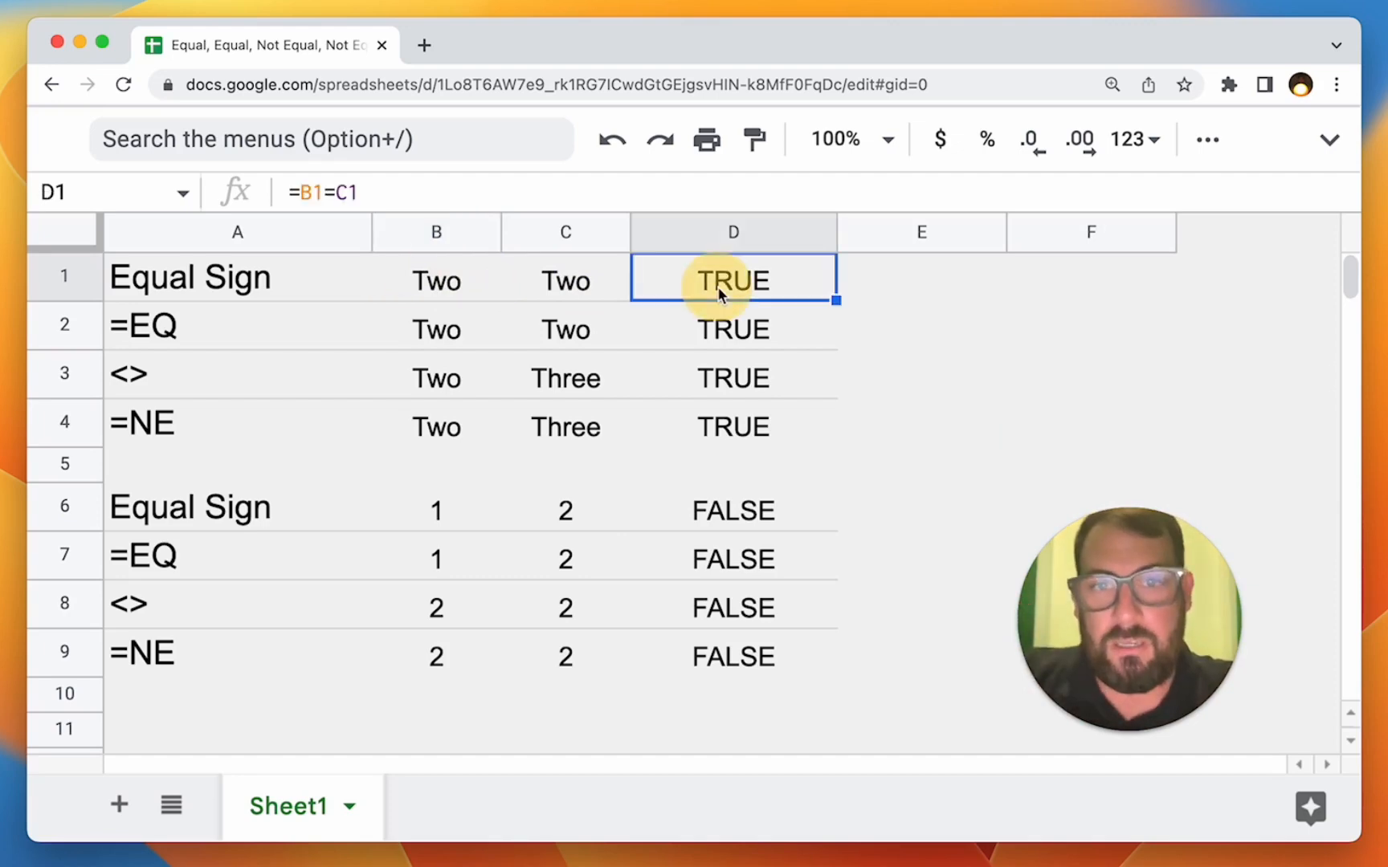
{"action": "key", "text": "Delete"}
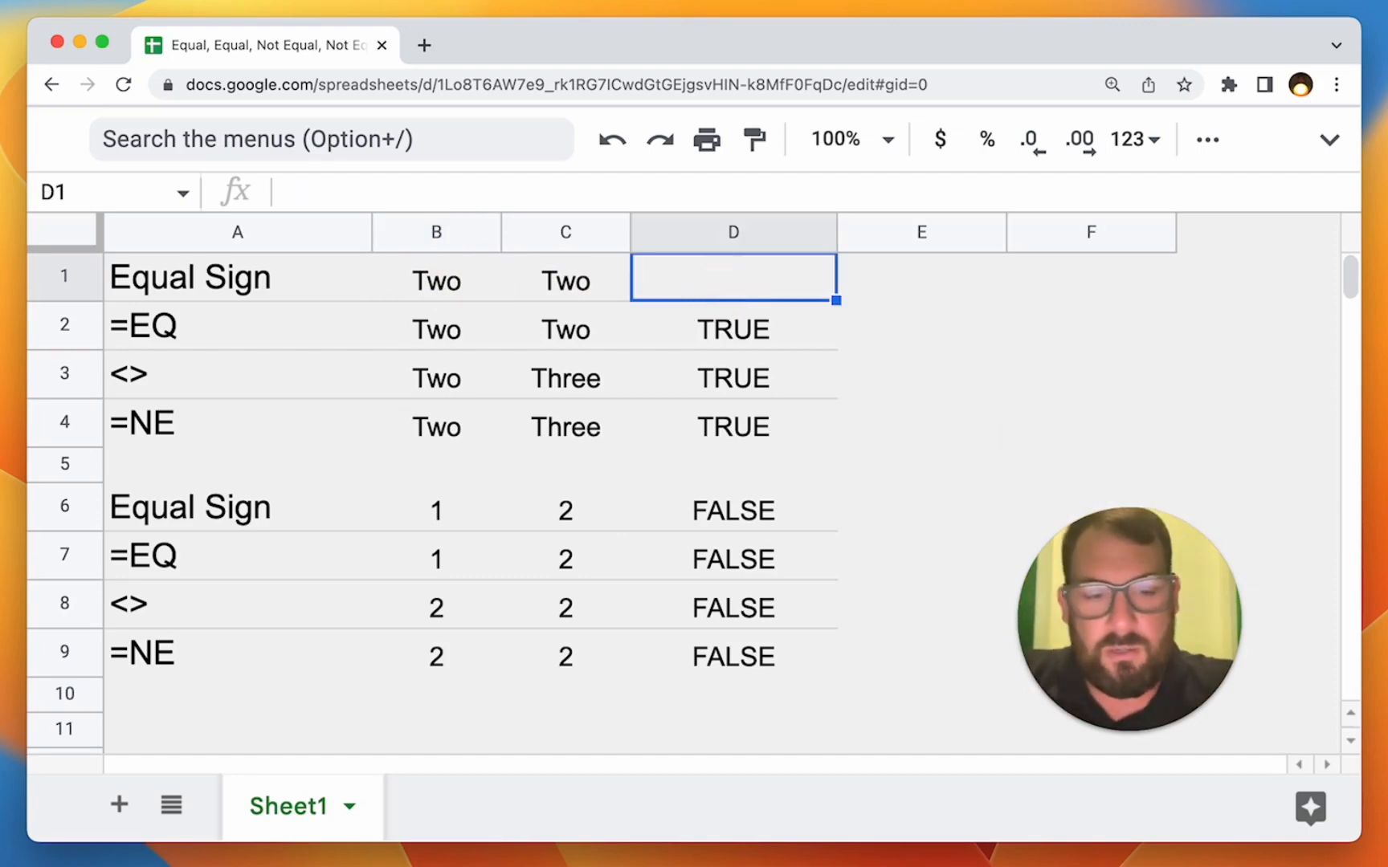
{"action": "type", "text": "="}
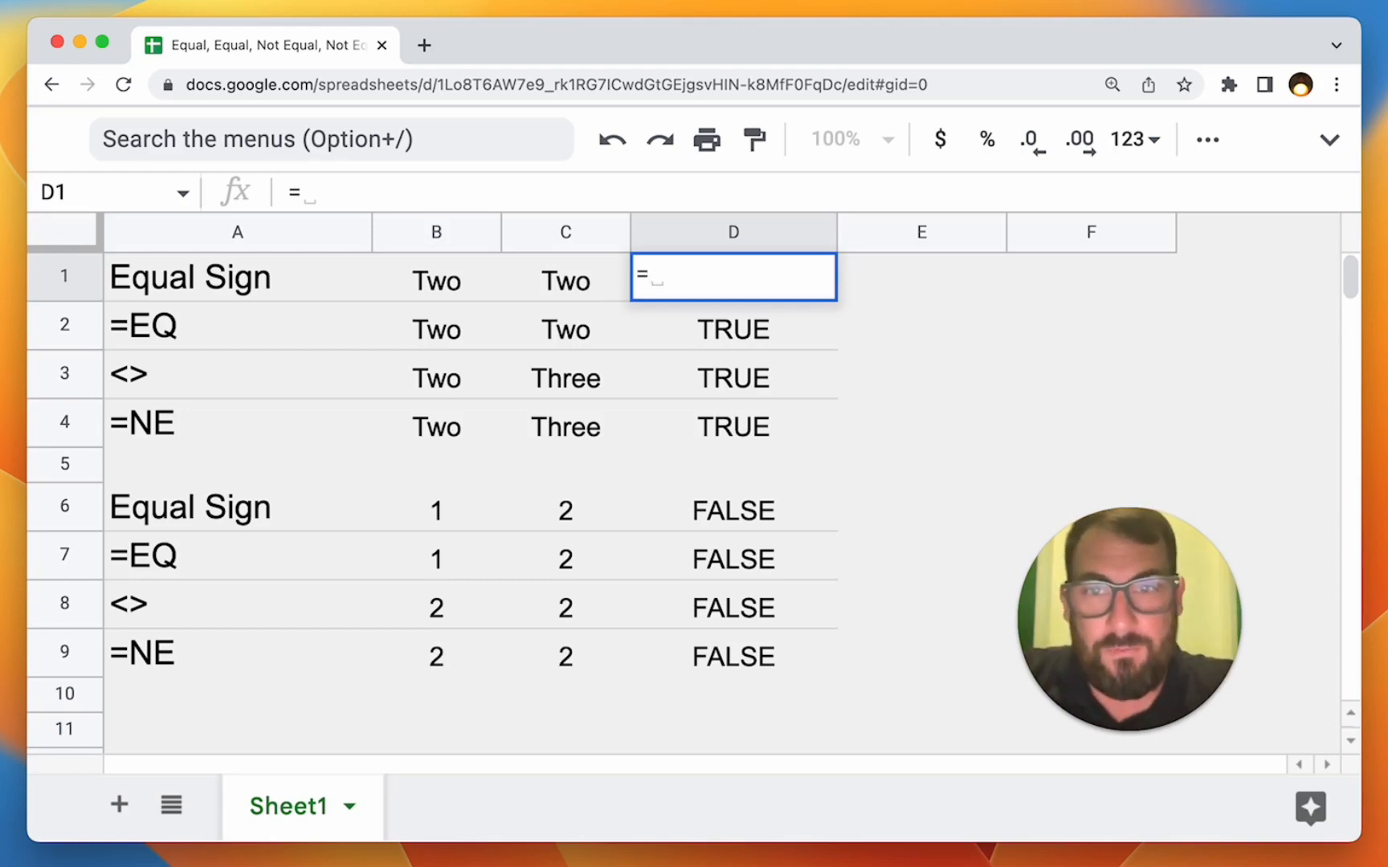
{"action": "type", "text": "filter"}
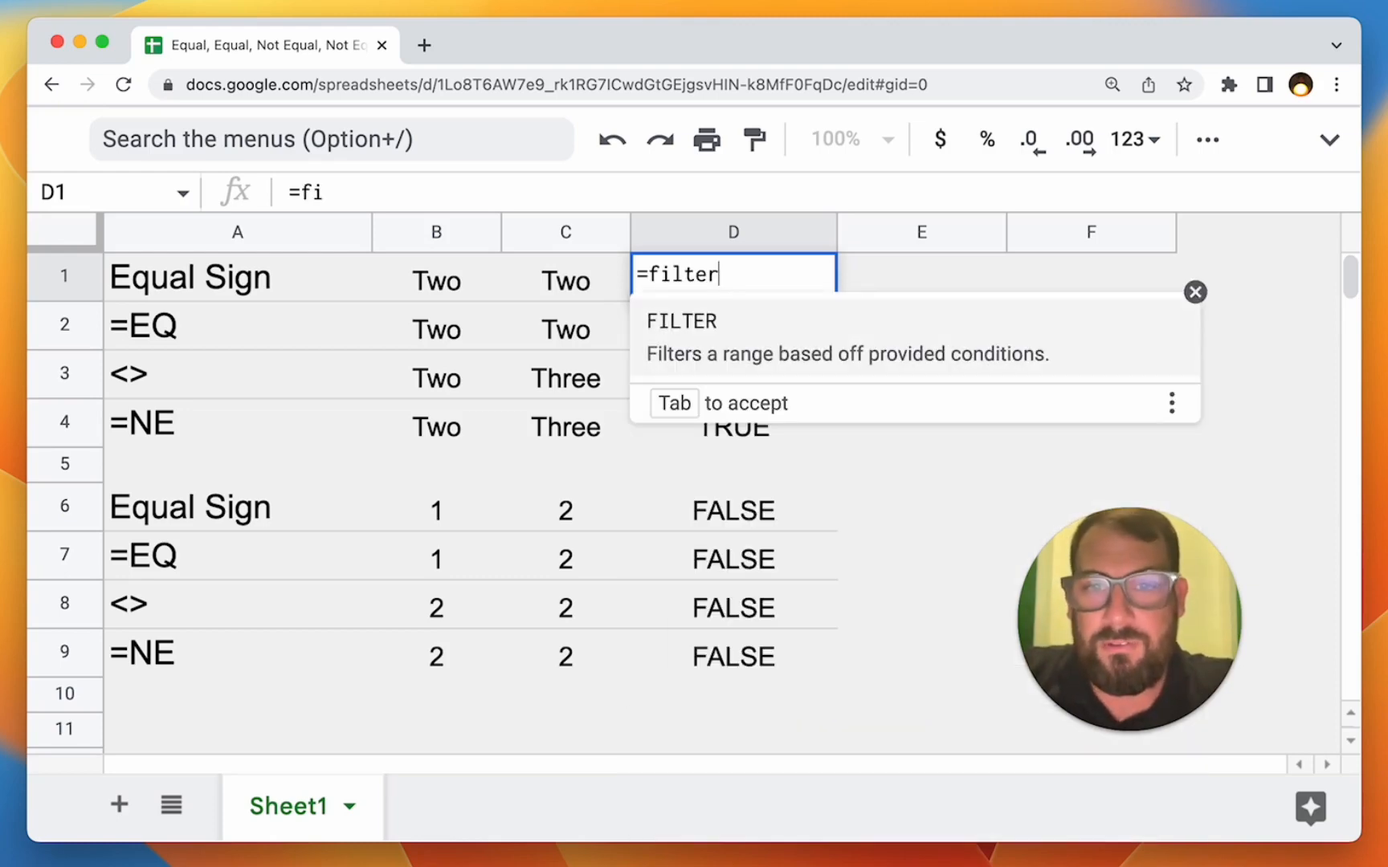
{"action": "key", "text": "BackSpace"}
{"action": "key", "text": "BackSpace"}
{"action": "key", "text": "BackSpace"}
{"action": "key", "text": "BackSpace"}
{"action": "key", "text": "BackSpace"}
{"action": "key", "text": "BackSpace"}
Complete the formula in D1 as =B1=C1.
{"action": "type", "text": "B"}
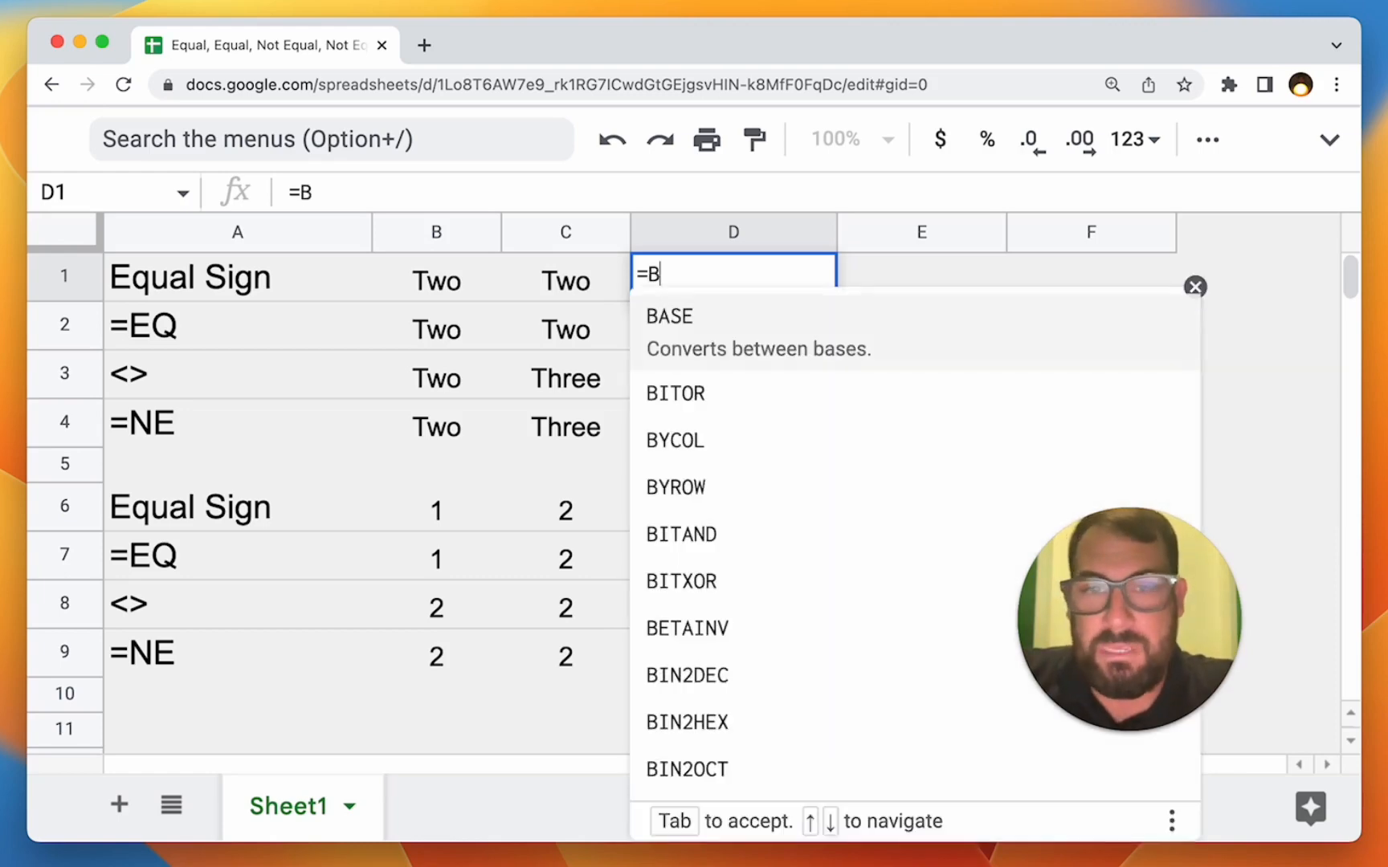
{"action": "type", "text": "1="}
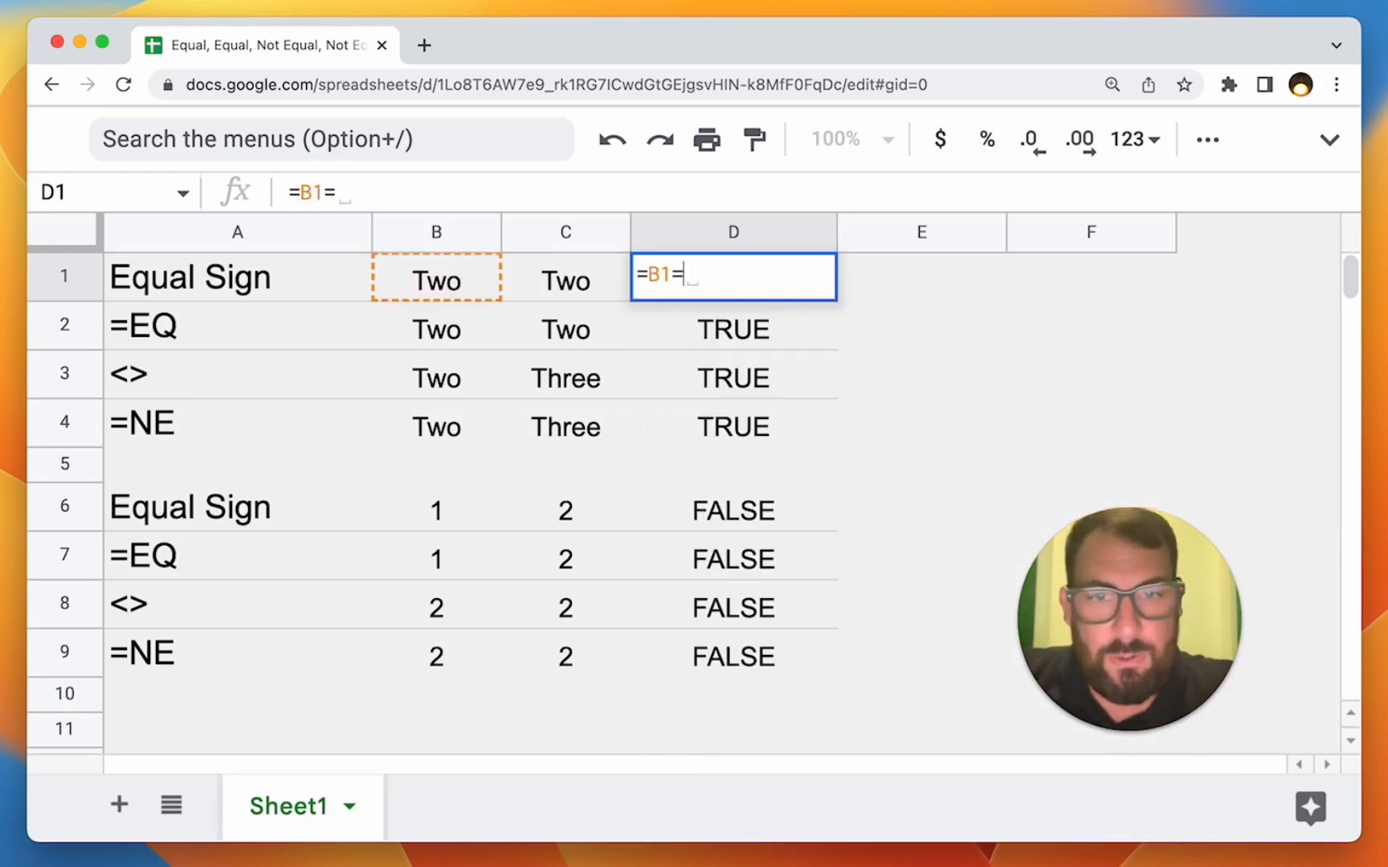
{"action": "type", "text": "C1"}
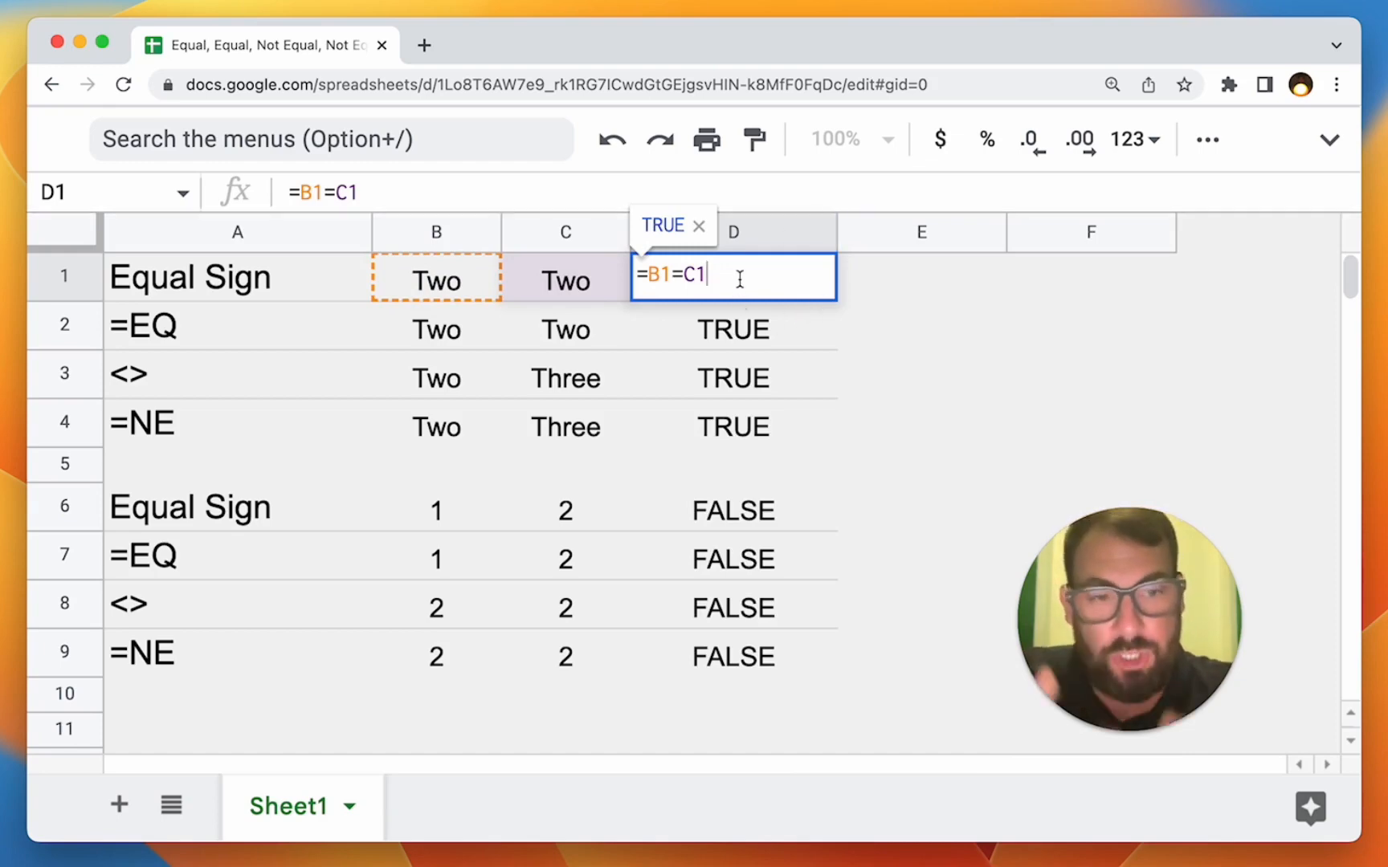
{"action": "key", "text": "Return"}
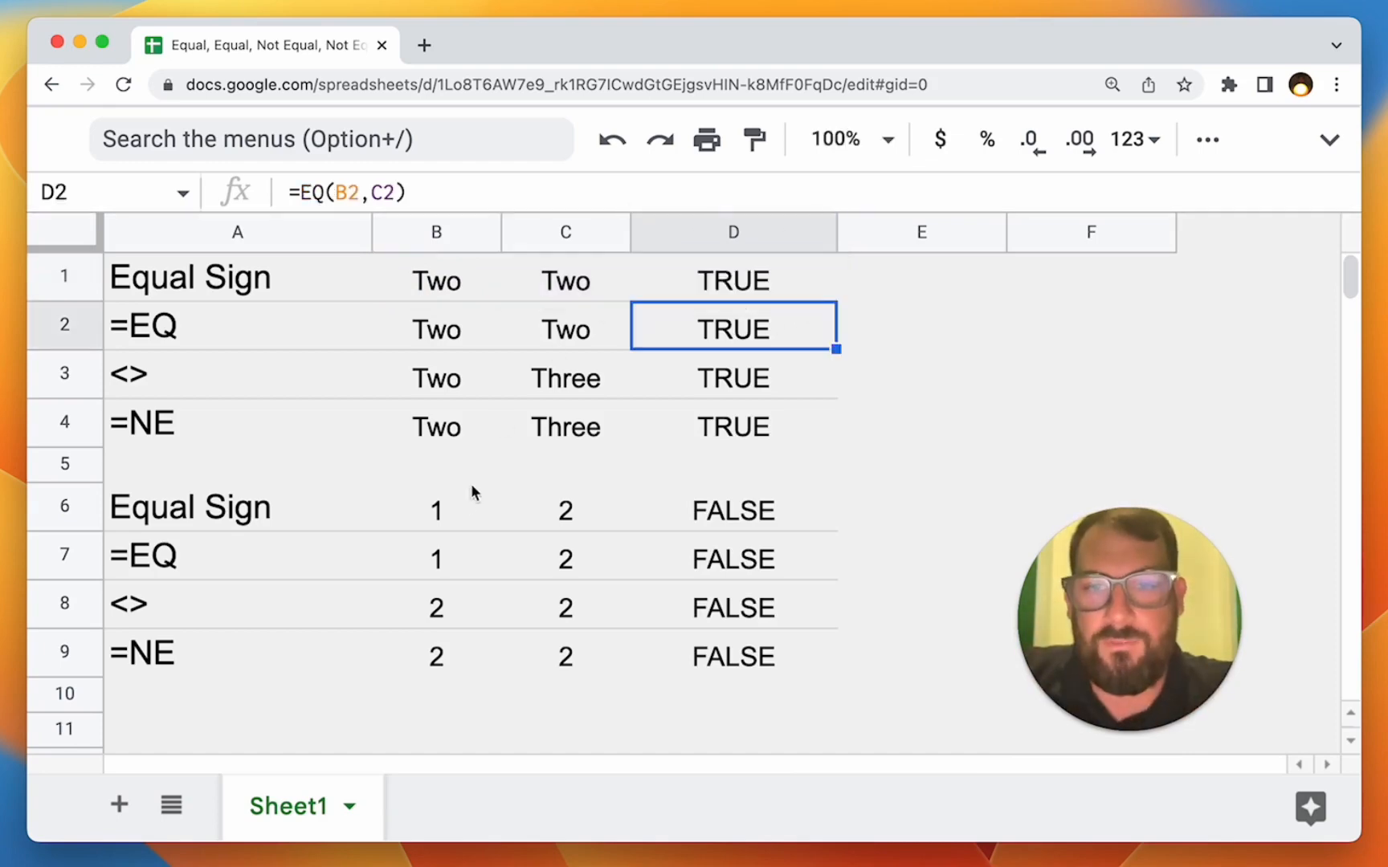
Enter the number 1 in both B1 and C1 to test the equality formula with numbers.
{"action": "left_click", "coordinate": [471, 486]}
{"action": "left_click", "coordinate": [453, 285]}
{"action": "type", "text": "1"}
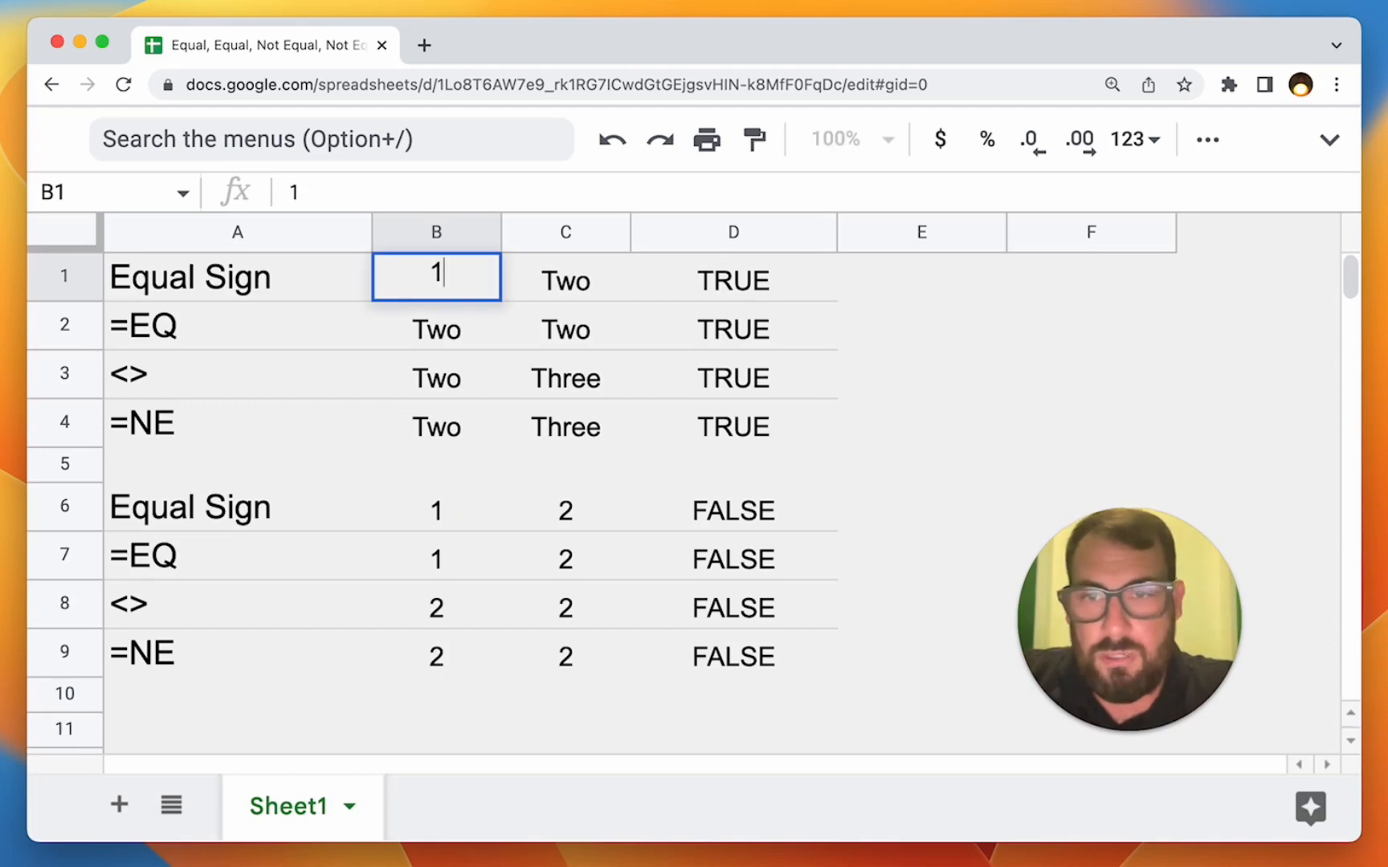
{"action": "left_click", "coordinate": [565, 285]}
{"action": "type", "text": "1"}
Enter the date 11/12/2002 in both B1 and C1 to test the equality formula with dates.
{"action": "left_click", "coordinate": [445, 281]}
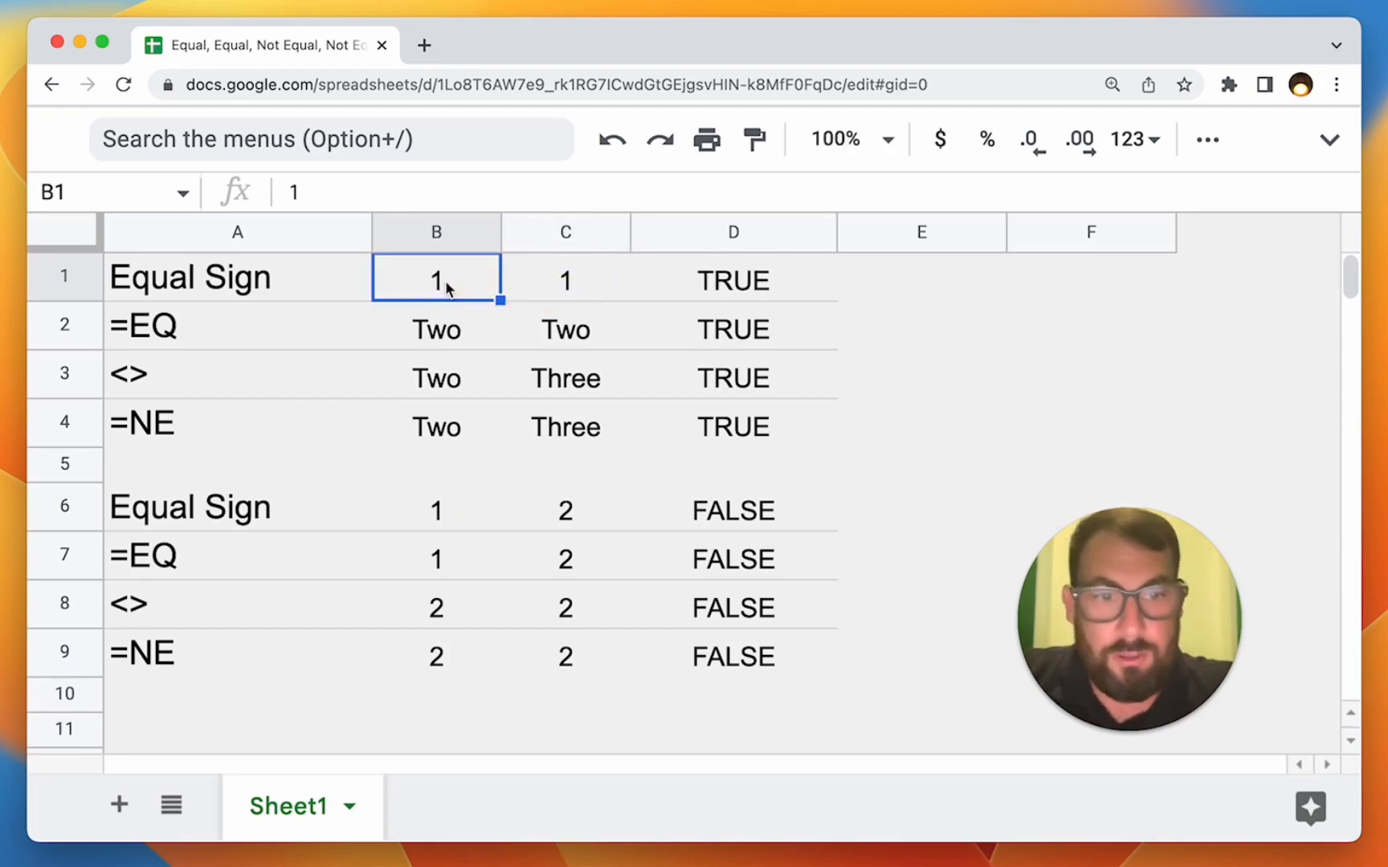
{"action": "type", "text": "11/1"}
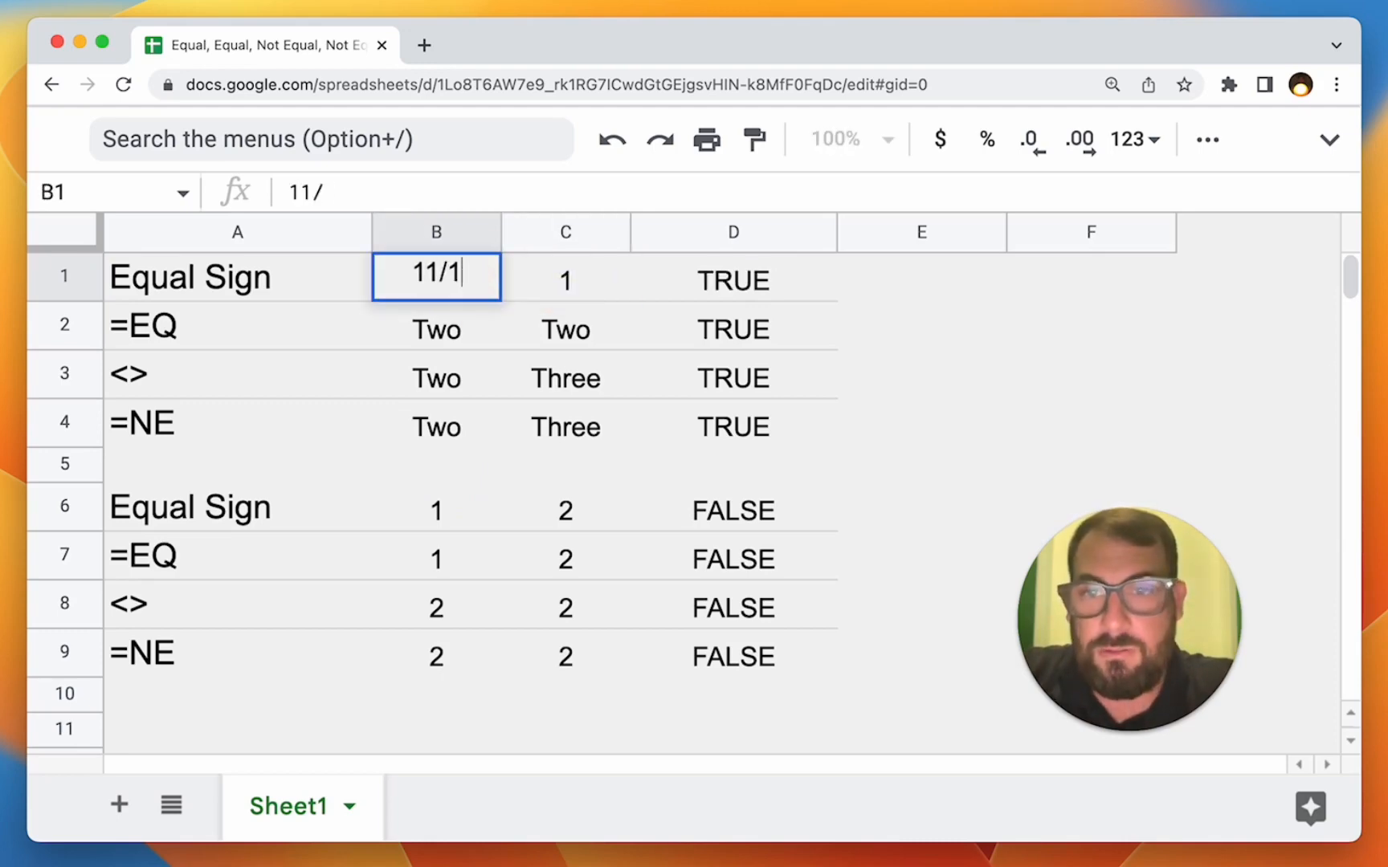
{"action": "type", "text": "2/2002"}
{"action": "left_click", "coordinate": [558, 277]}
{"action": "type", "text": "11/12/2002"}
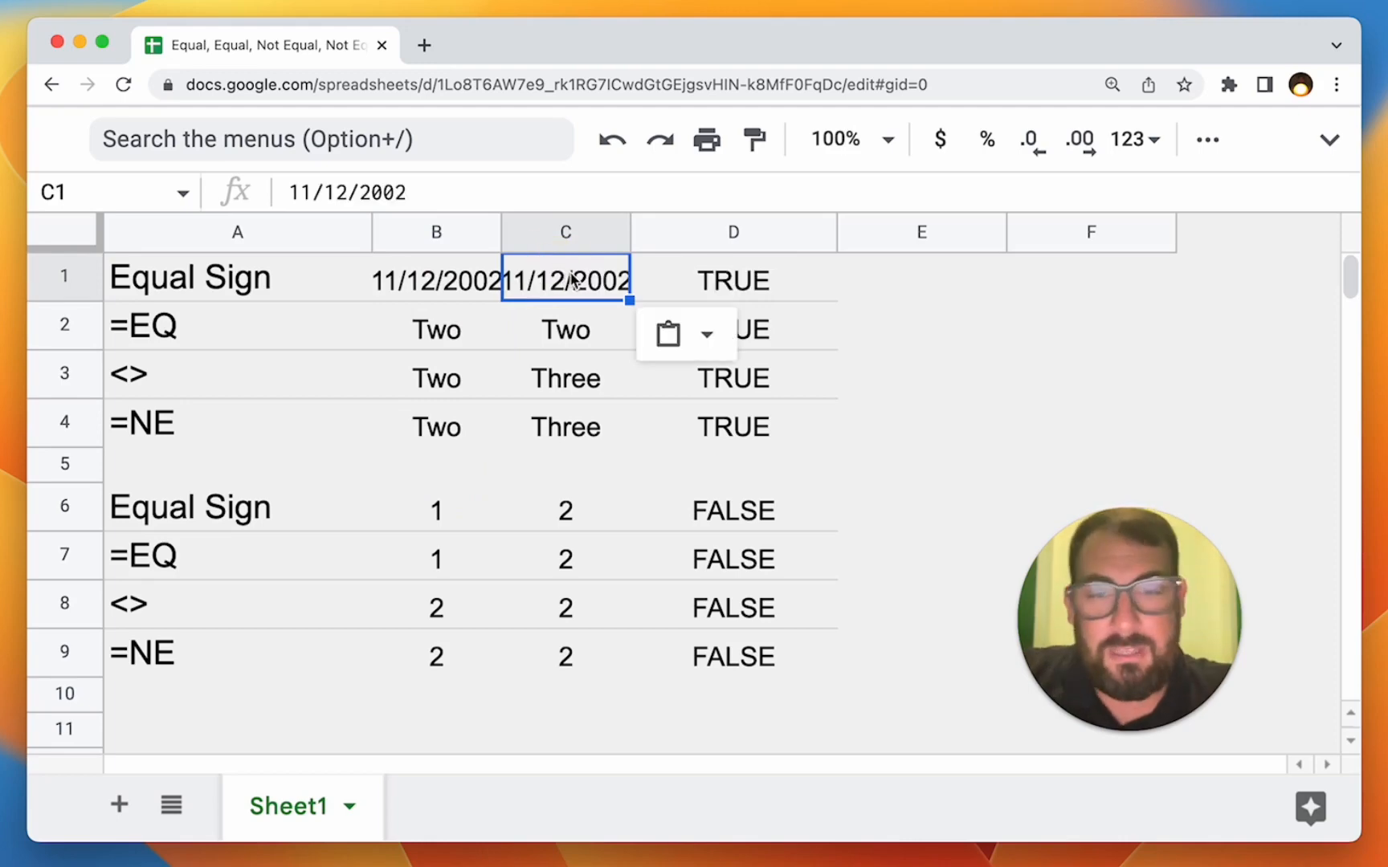
Undo the date entries in B1 and C1.
{"action": "left_click", "coordinate": [495, 281]}
{"action": "left_click", "coordinate": [518, 277]}
{"action": "key", "text": "super+z"}
{"action": "key", "text": "super+z"}
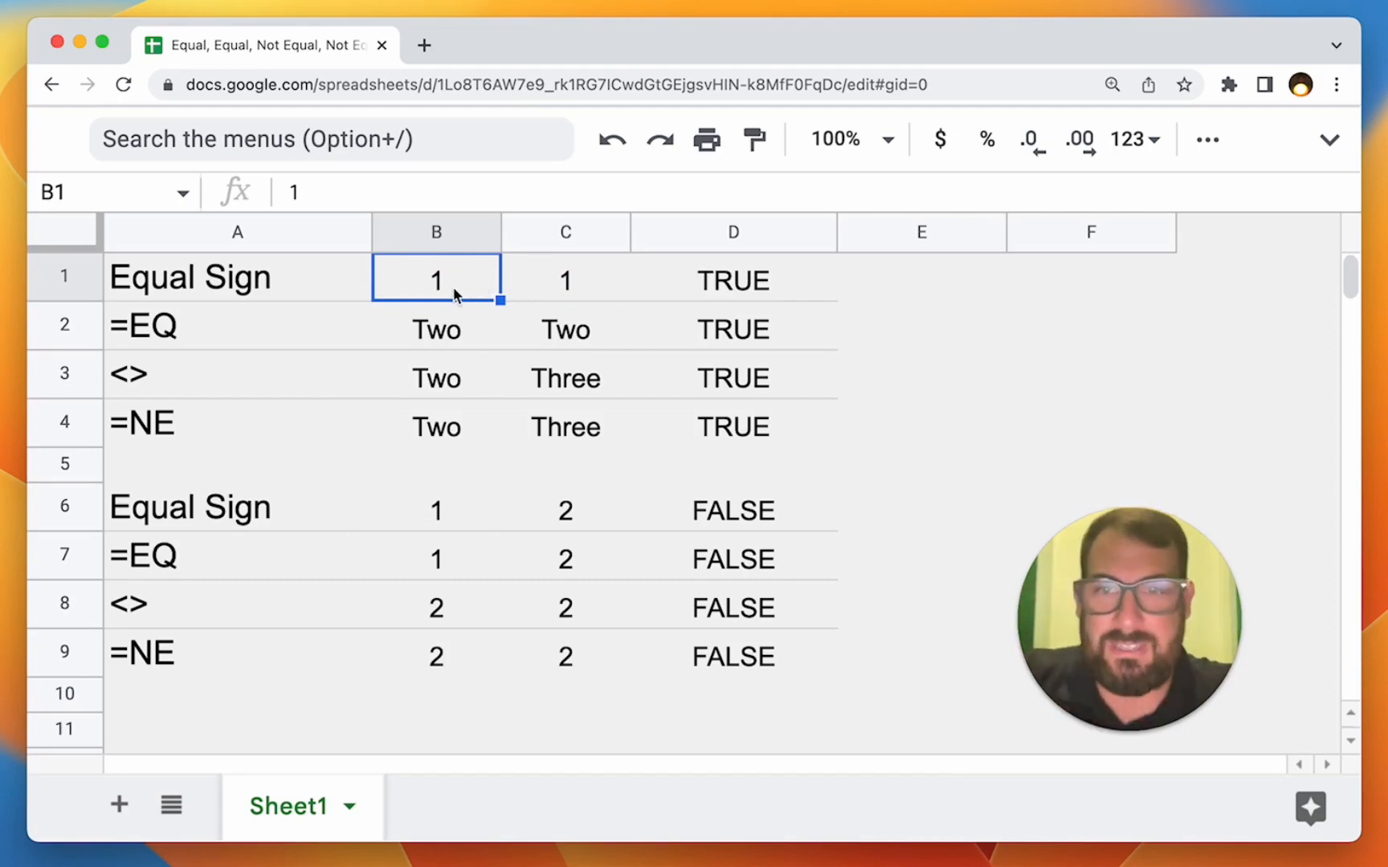
Replace the number in B1 with the word one to compare text against the number in C1.
{"action": "type", "text": "two"}
{"action": "key", "text": "BackSpace"}
{"action": "key", "text": "BackSpace"}
{"action": "key", "text": "BackSpace"}
{"action": "type", "text": "one"}
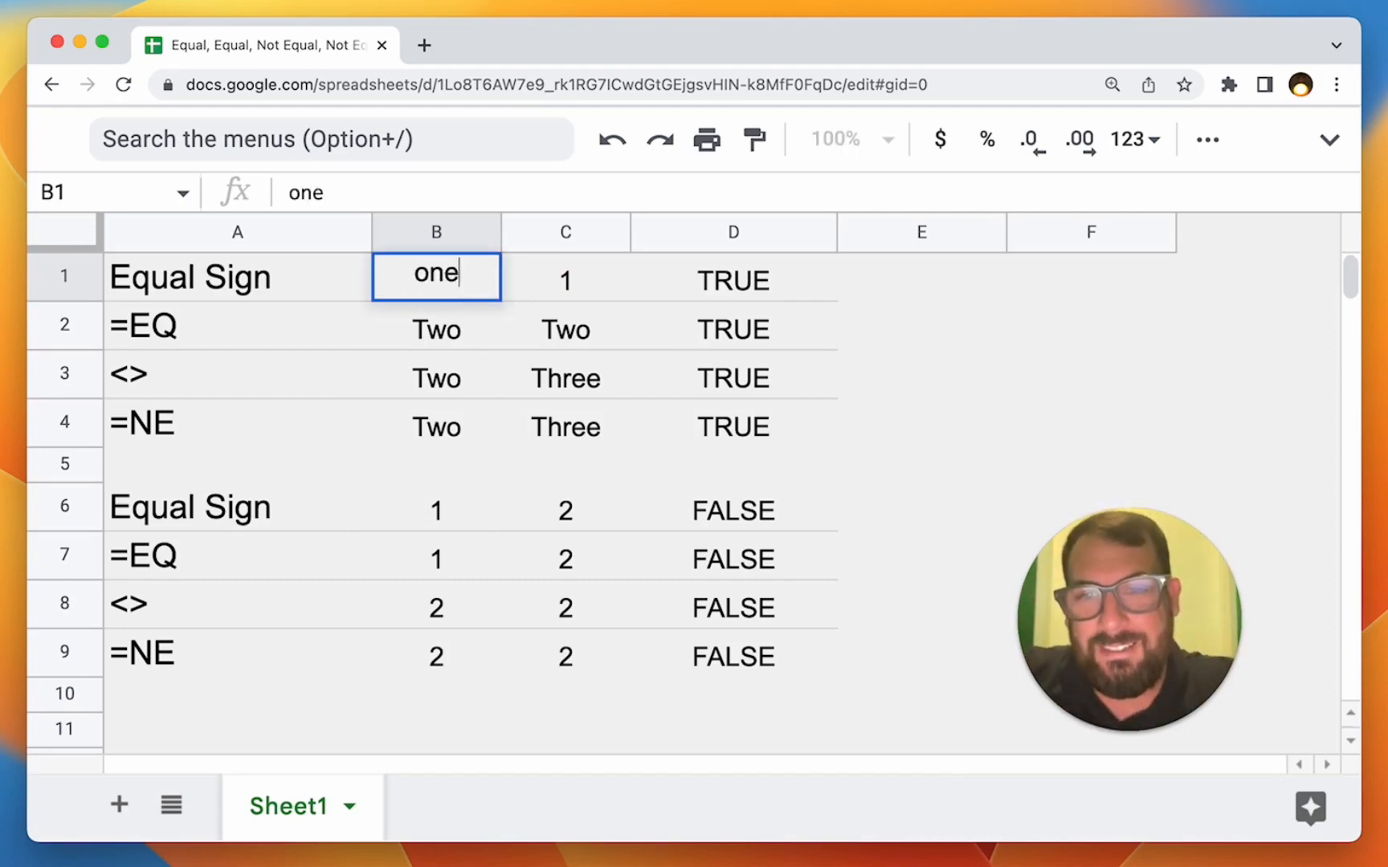
{"action": "key", "text": "Tab"}
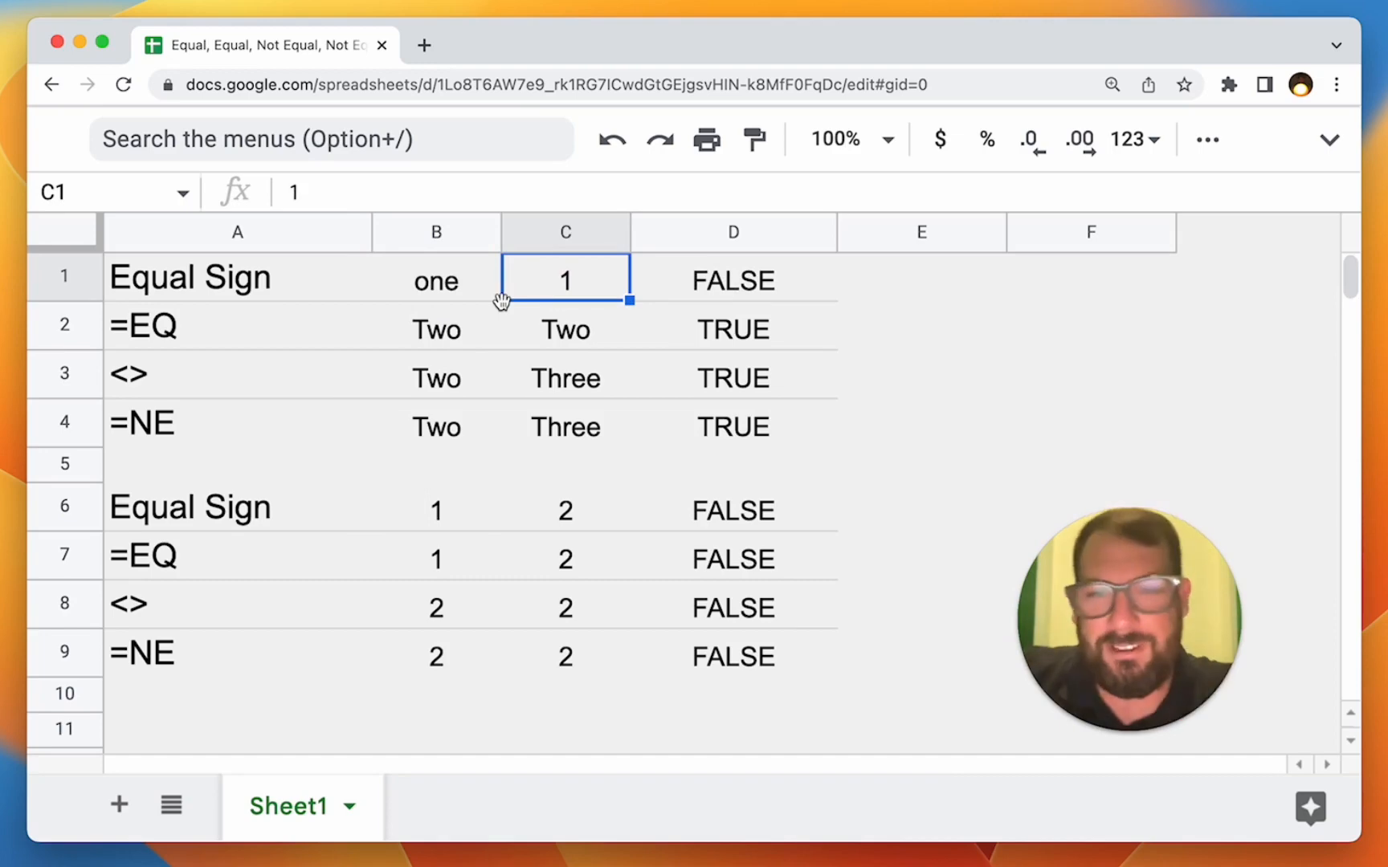
Enter the word one in C1 to match the text in B1.
{"action": "left_click", "coordinate": [437, 283]}
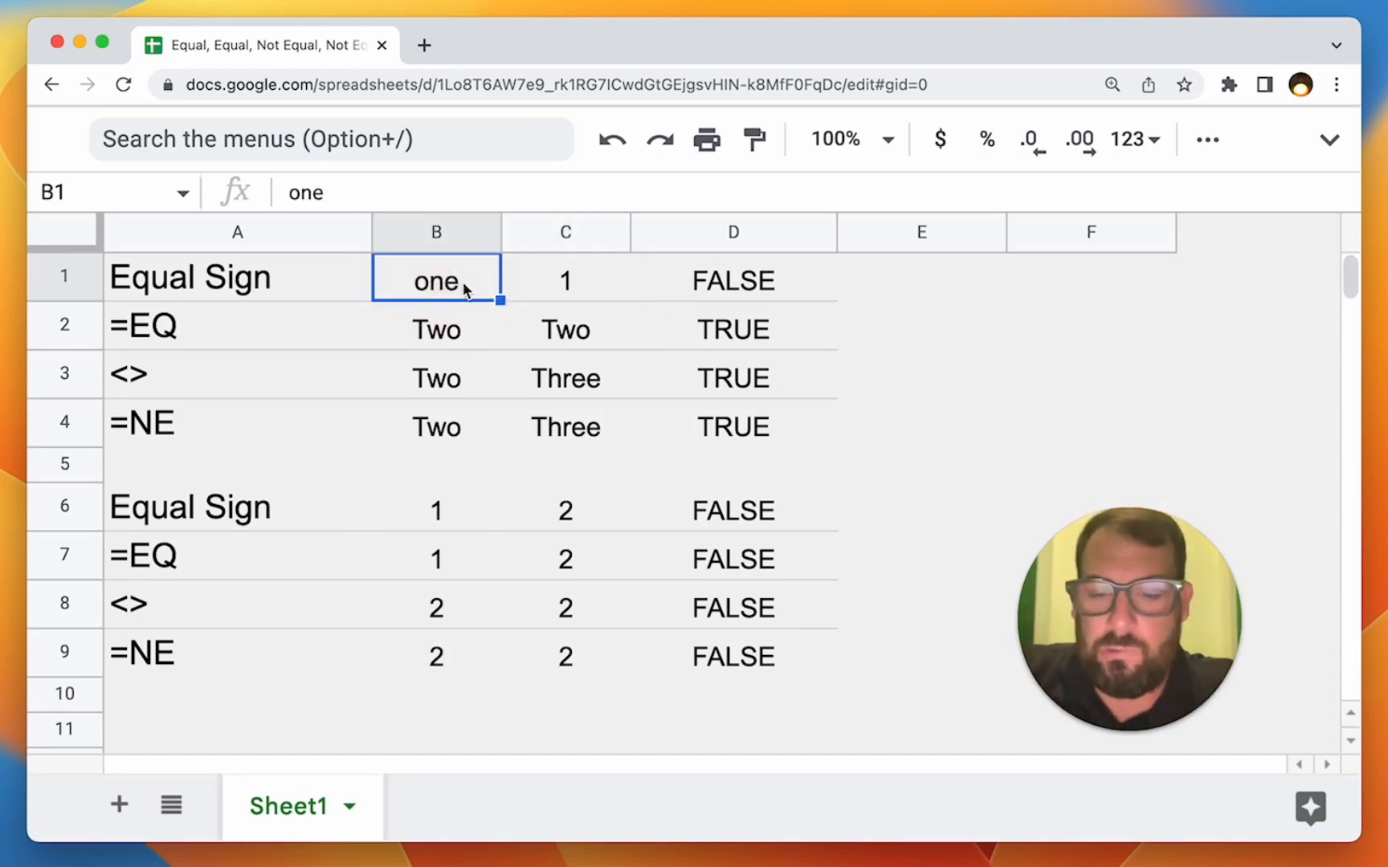
{"action": "key", "text": "Tab"}
{"action": "type", "text": "one"}
{"action": "key", "text": "Return"}
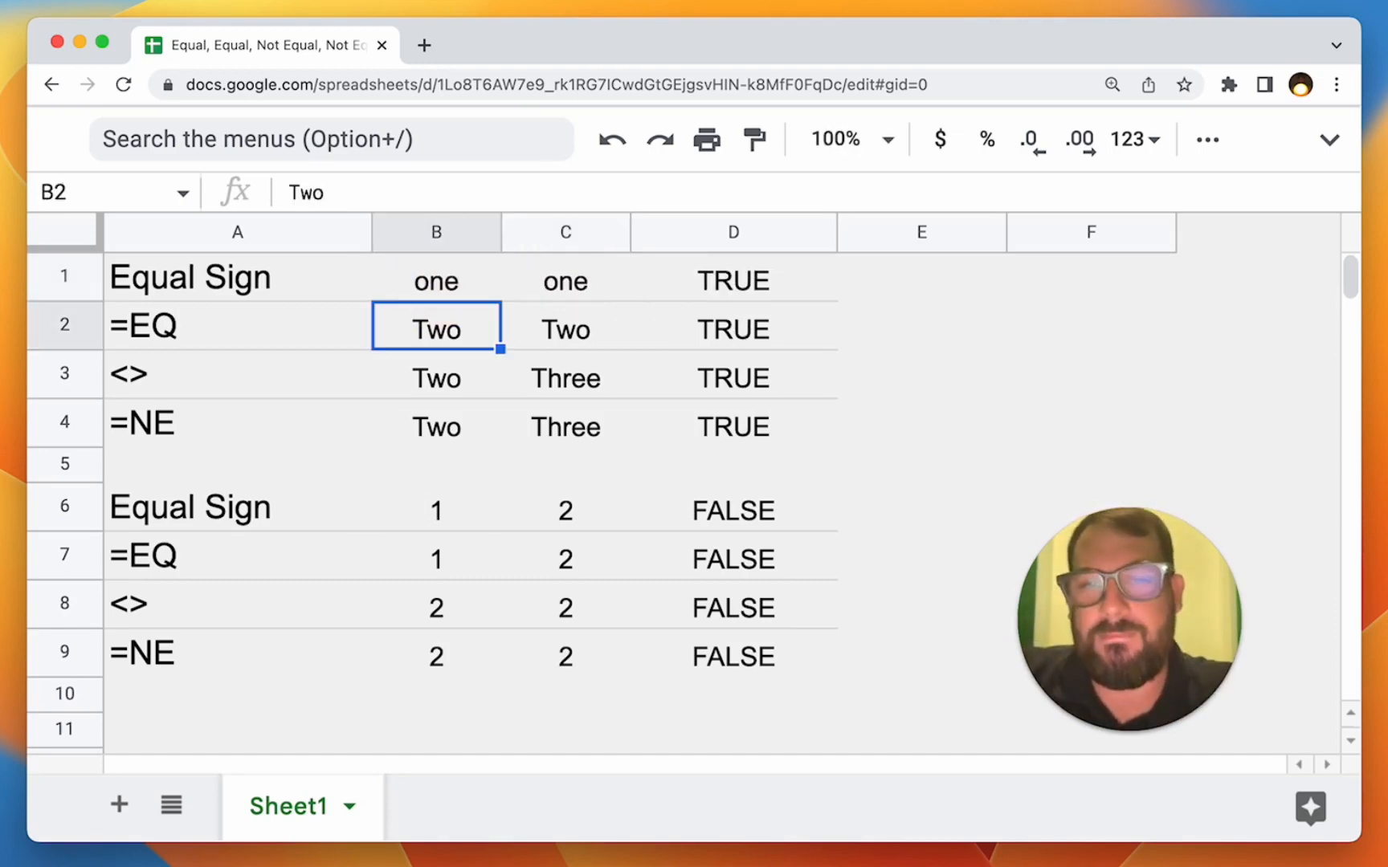
Review the formula in D1, clear D2 and begin an EQ formula in it.
{"action": "left_click", "coordinate": [719, 283]}
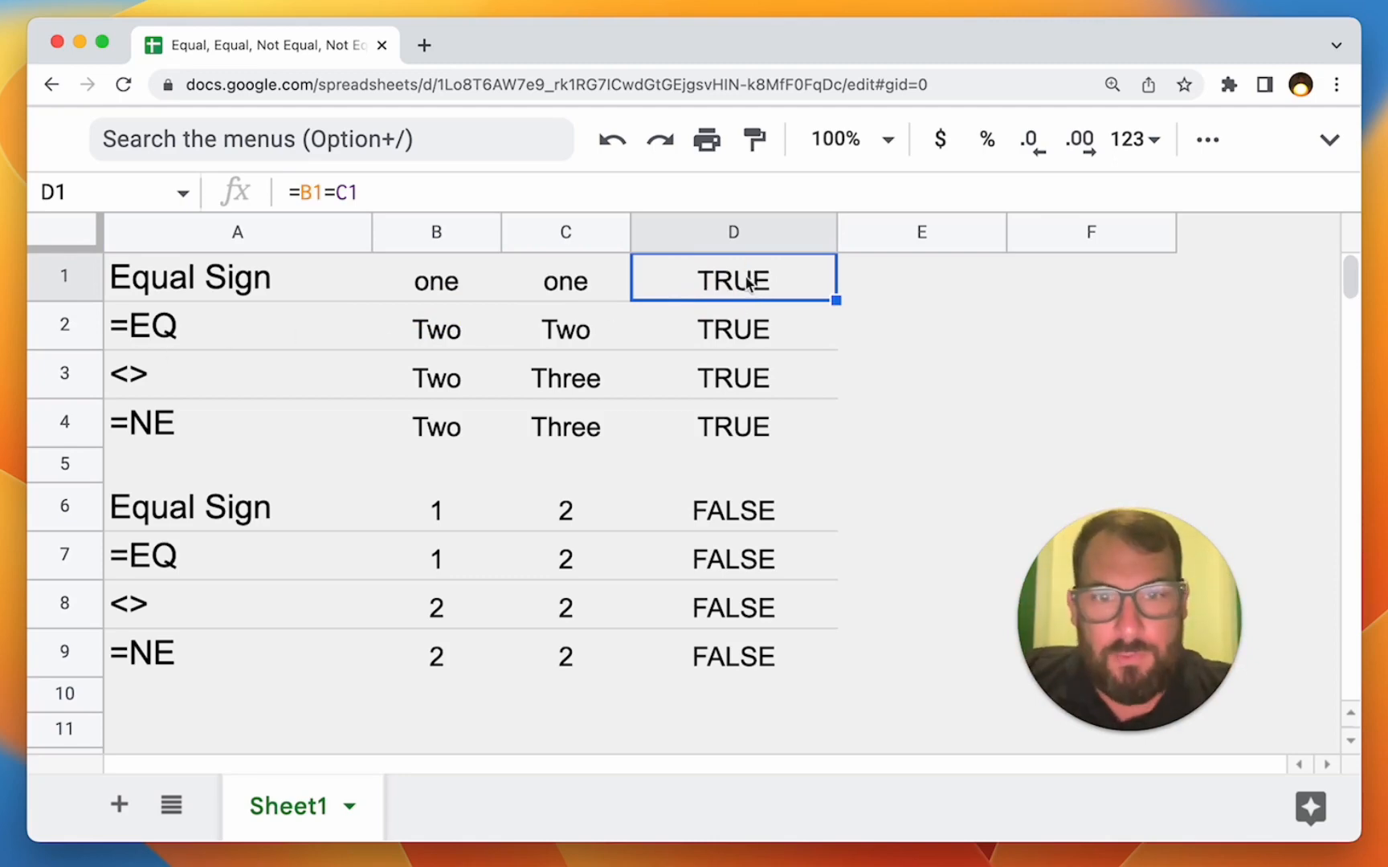
{"action": "left_click", "coordinate": [731, 328]}
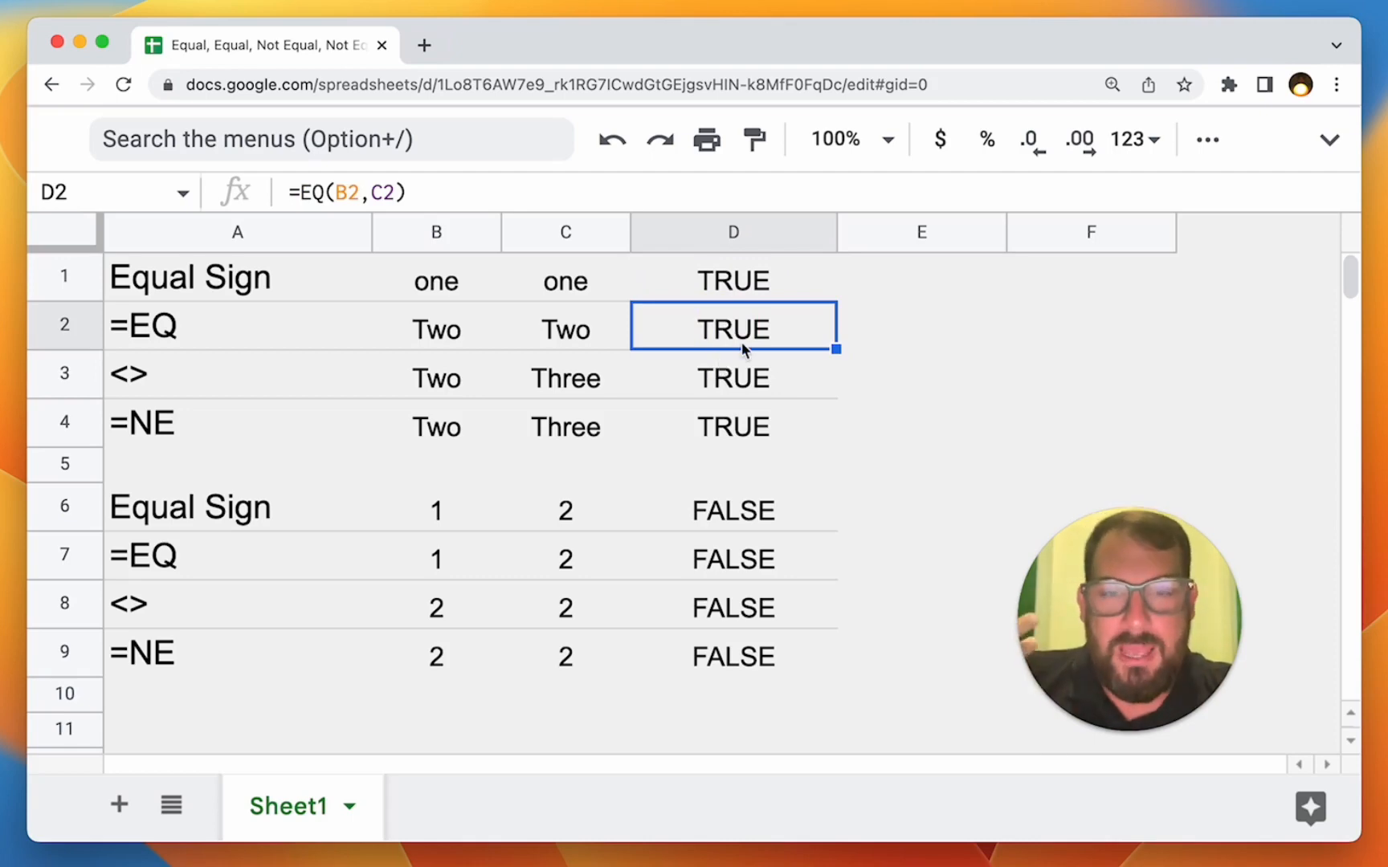
{"action": "key", "text": "Delete"}
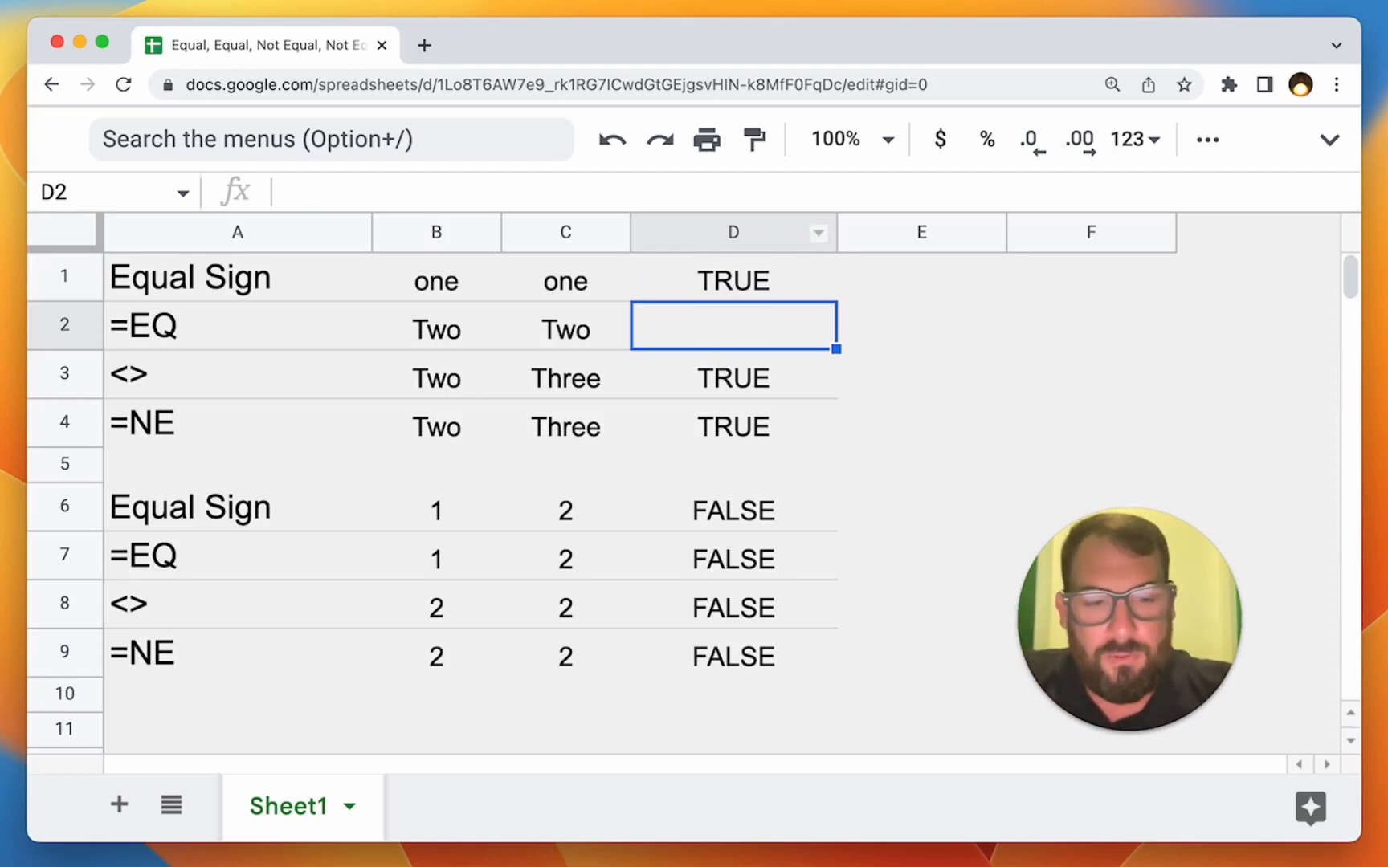
{"action": "type", "text": "="}
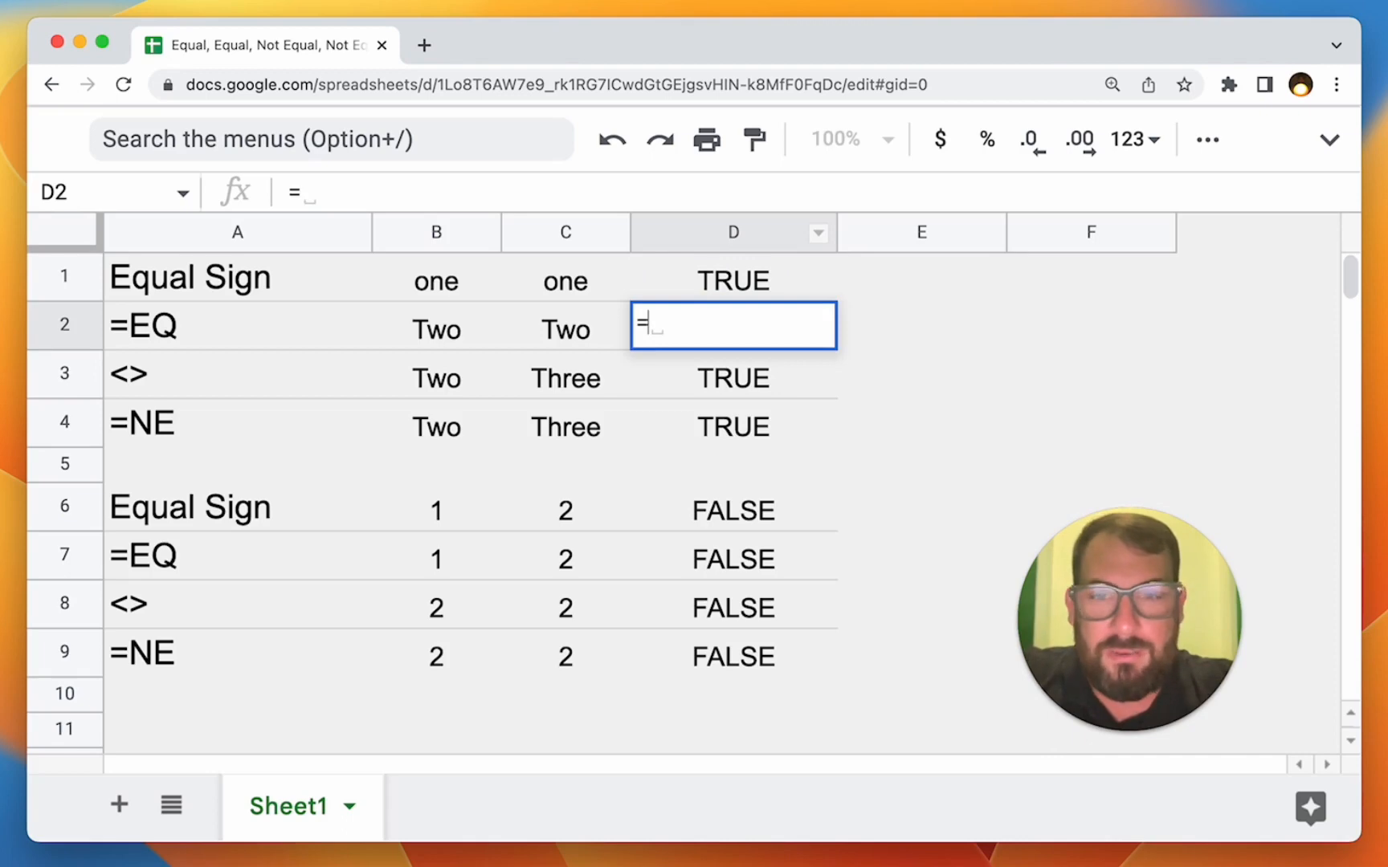
{"action": "type", "text": "EQ"}
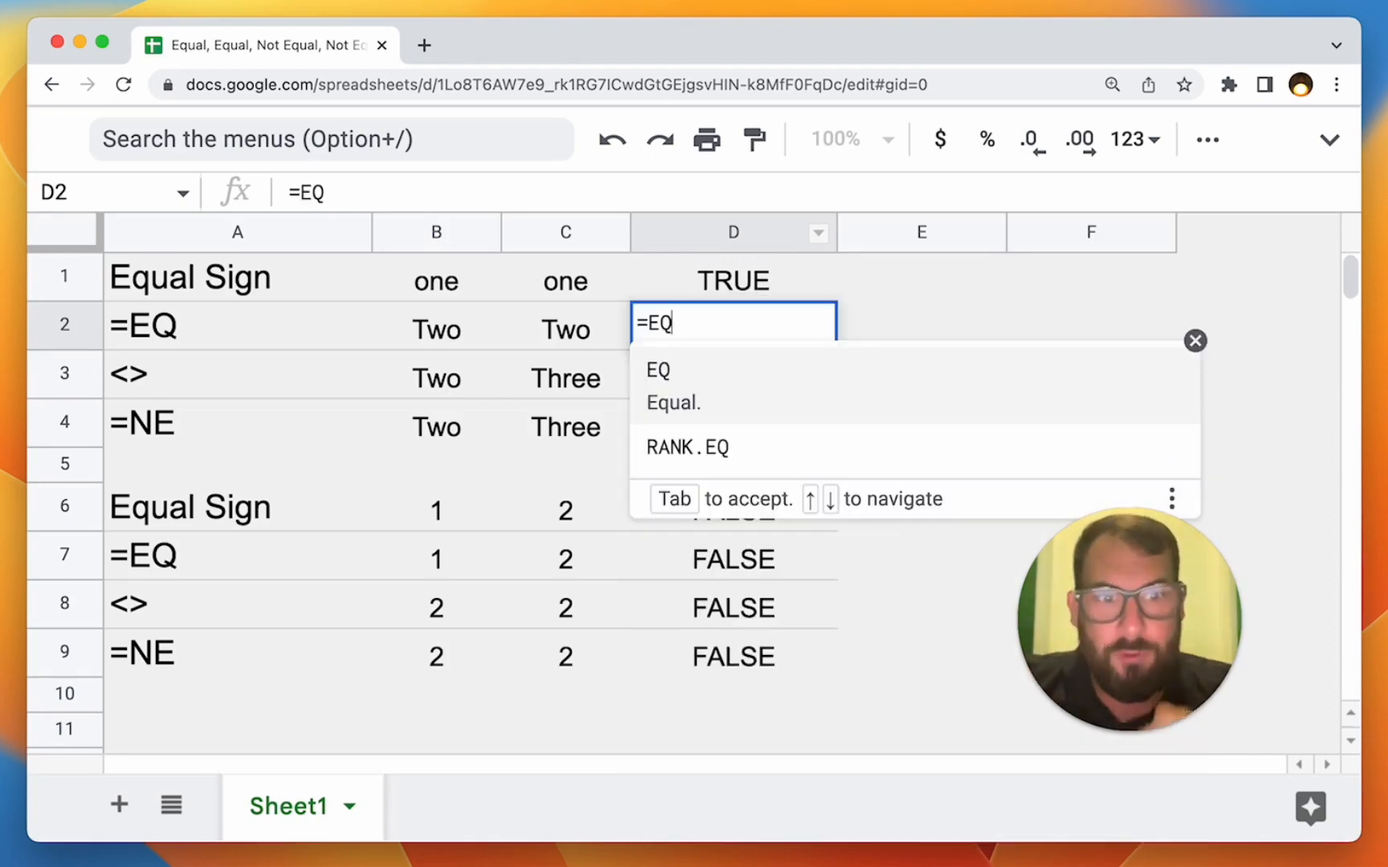
{"action": "type", "text": "("}
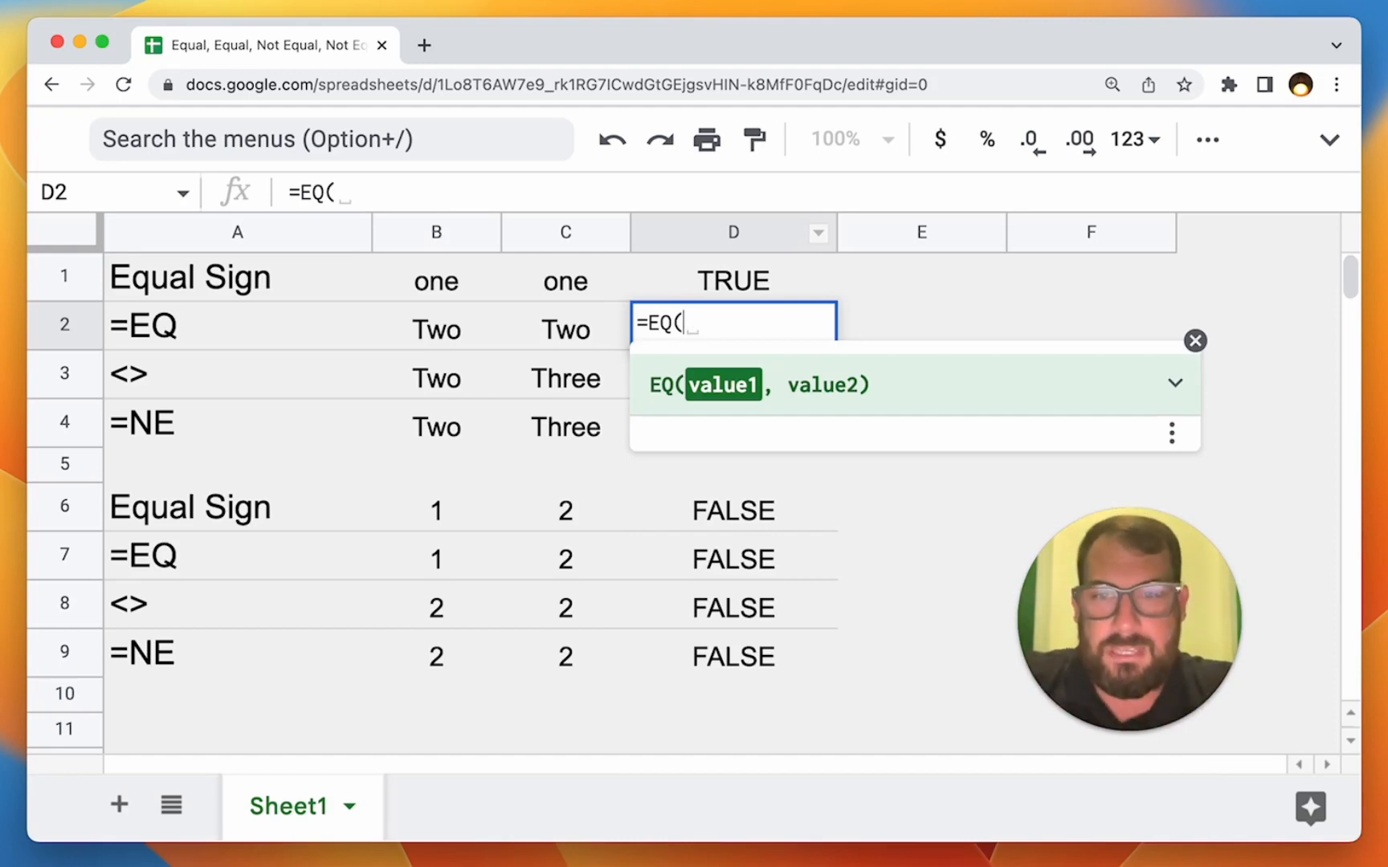
Try the literal texts "two" and "two" as the EQ arguments in D2, and remove them again.
{"action": "type", "text": "\"two\","}
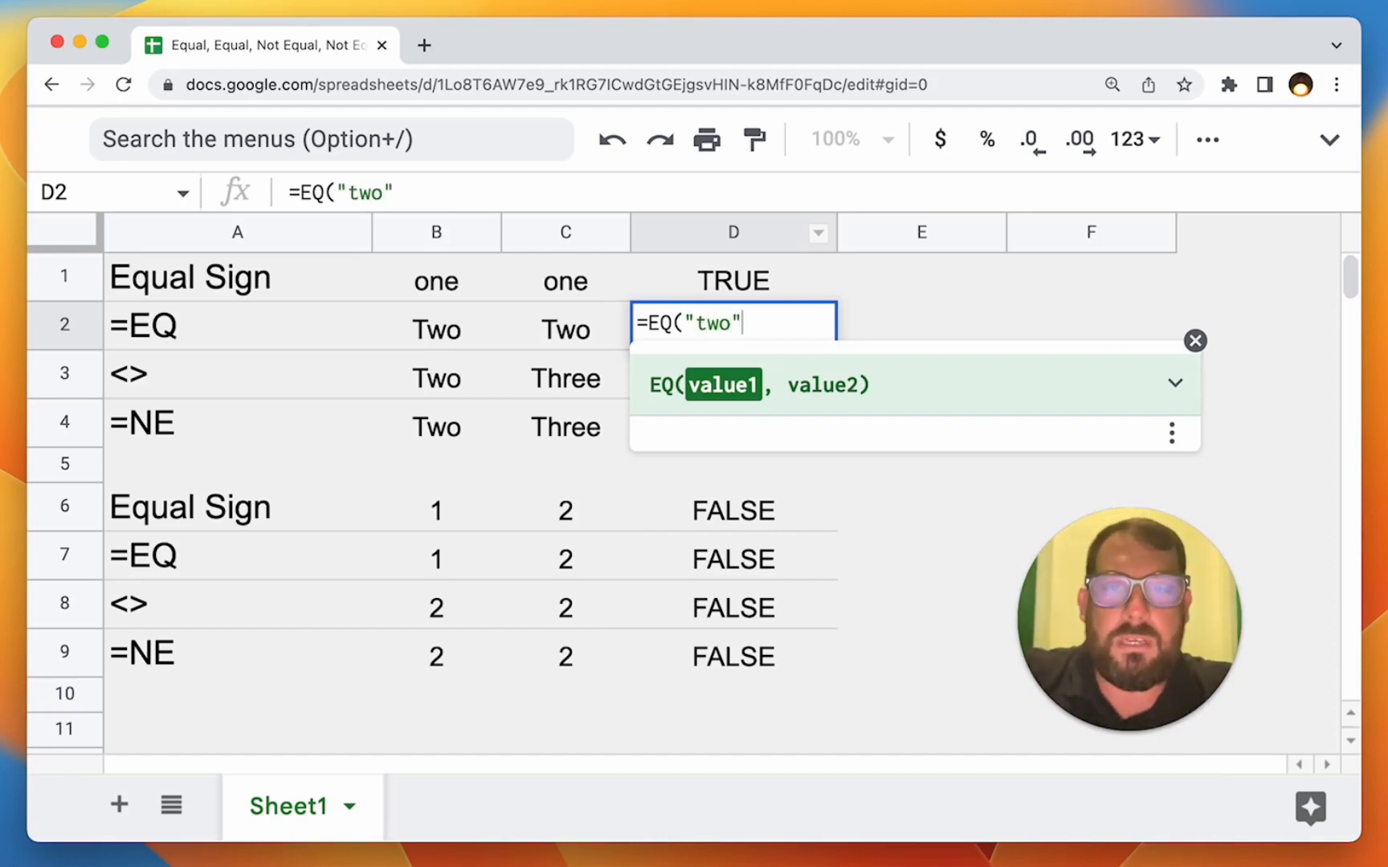
{"action": "type", "text": "\"tw"}
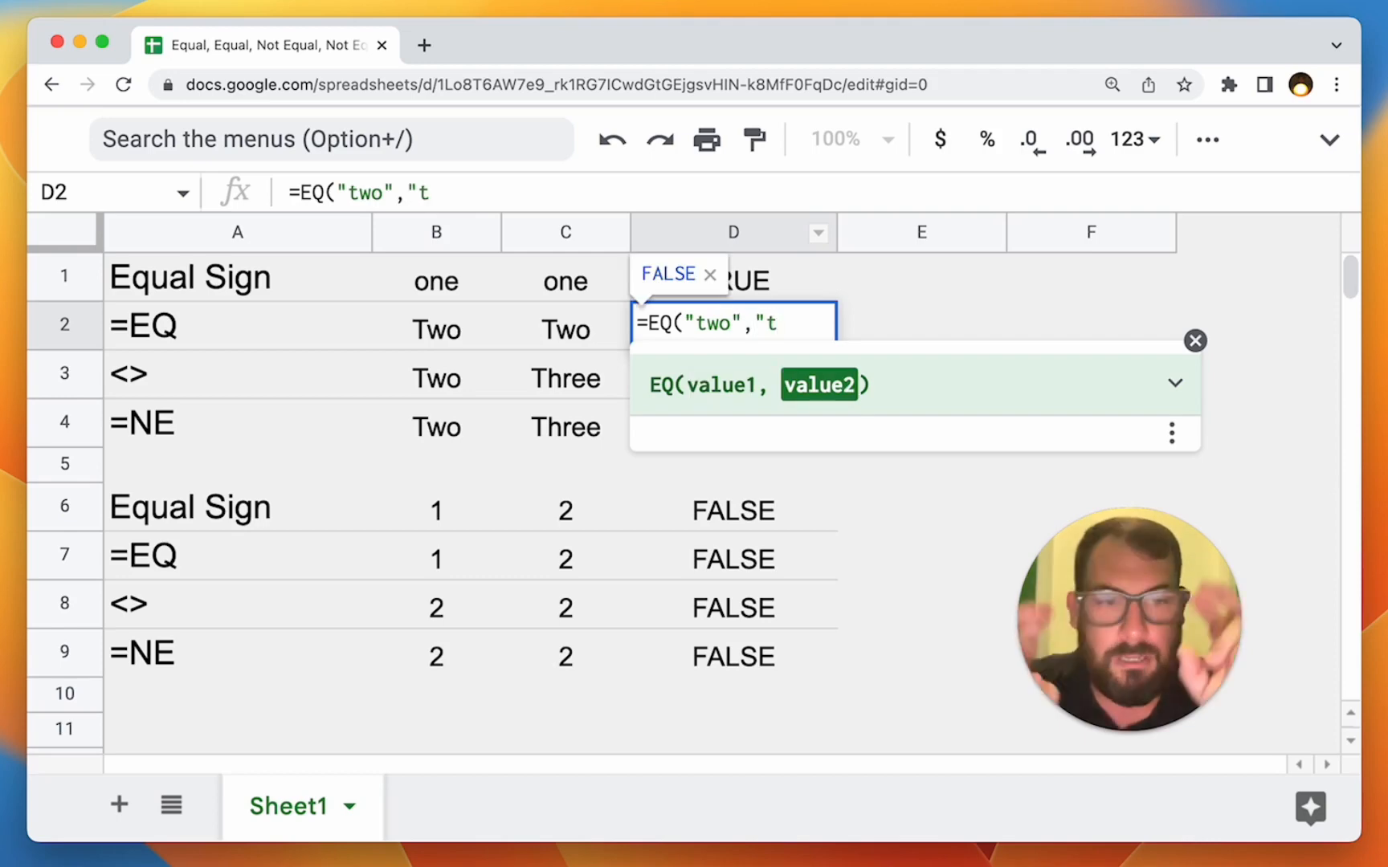
{"action": "type", "text": "o\""}
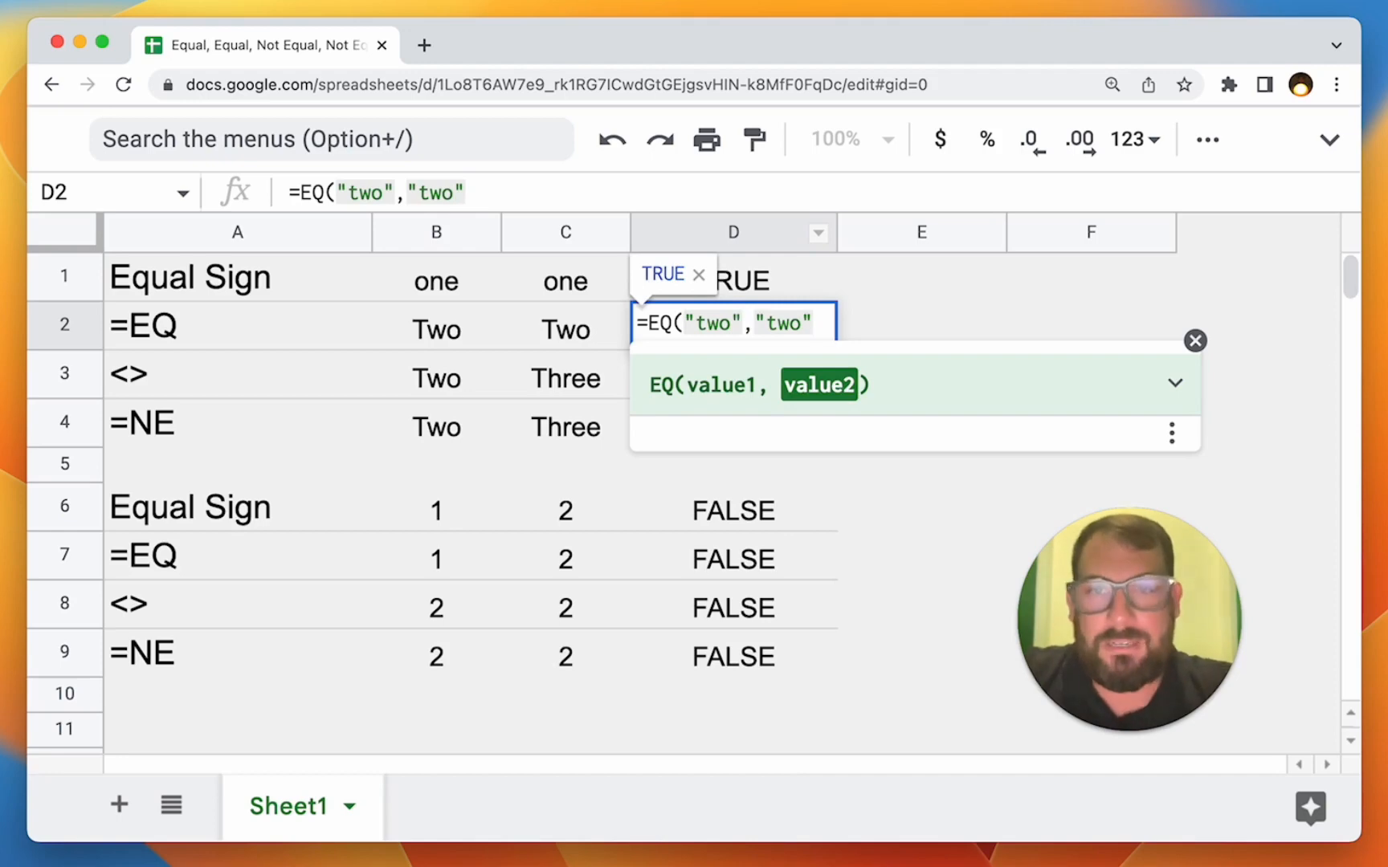
{"action": "key", "text": "BackSpace"}
{"action": "key", "text": "BackSpace"}
{"action": "key", "text": "BackSpace"}
{"action": "key", "text": "BackSpace"}
{"action": "key", "text": "BackSpace"}
{"action": "key", "text": "BackSpace"}
{"action": "key", "text": "BackSpace"}
{"action": "key", "text": "BackSpace"}
{"action": "key", "text": "BackSpace"}
{"action": "key", "text": "BackSpace"}
{"action": "key", "text": "BackSpace"}
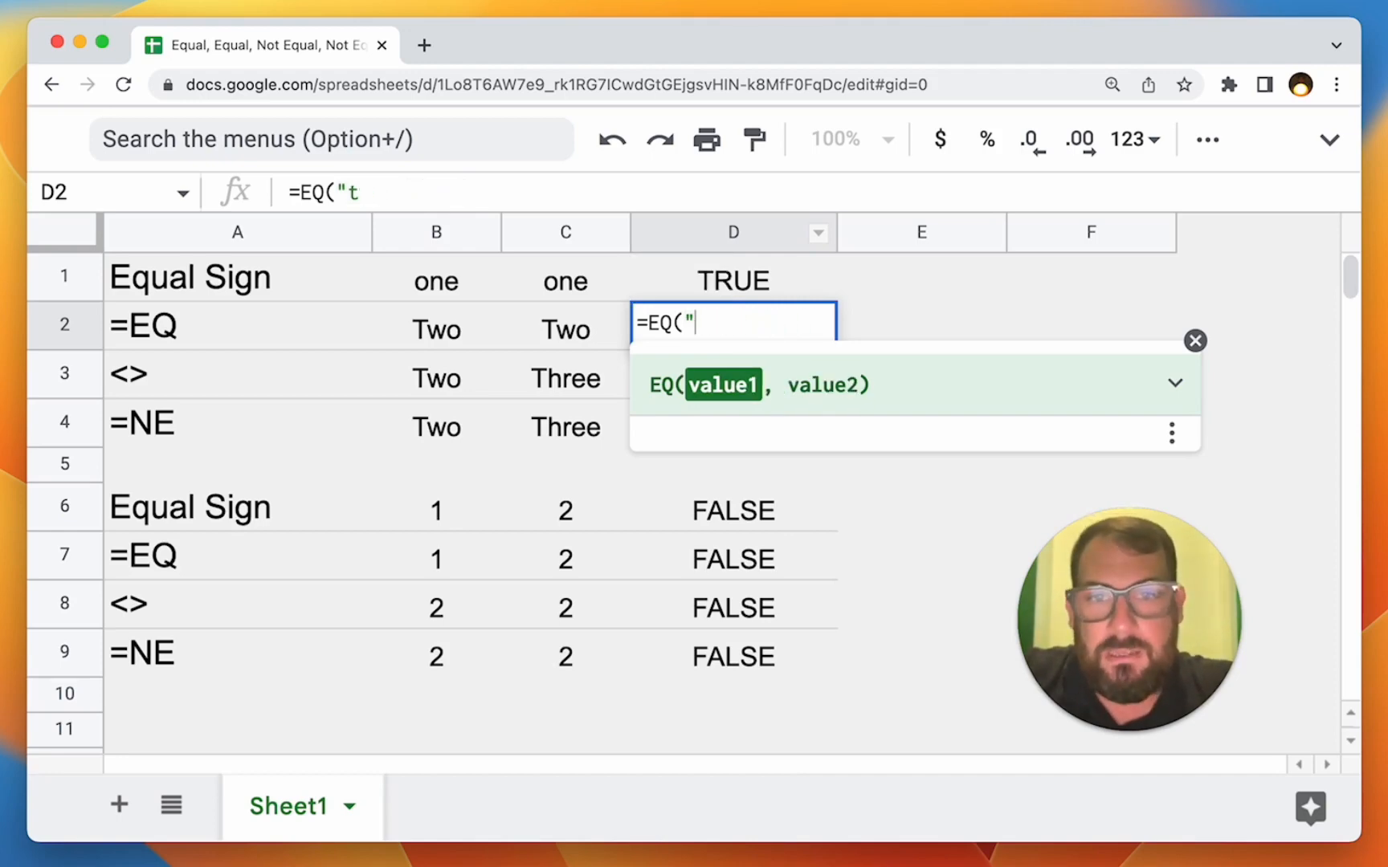
Complete the formula in D2 as =EQ(B2,C2).
{"action": "type", "text": "B1,"}
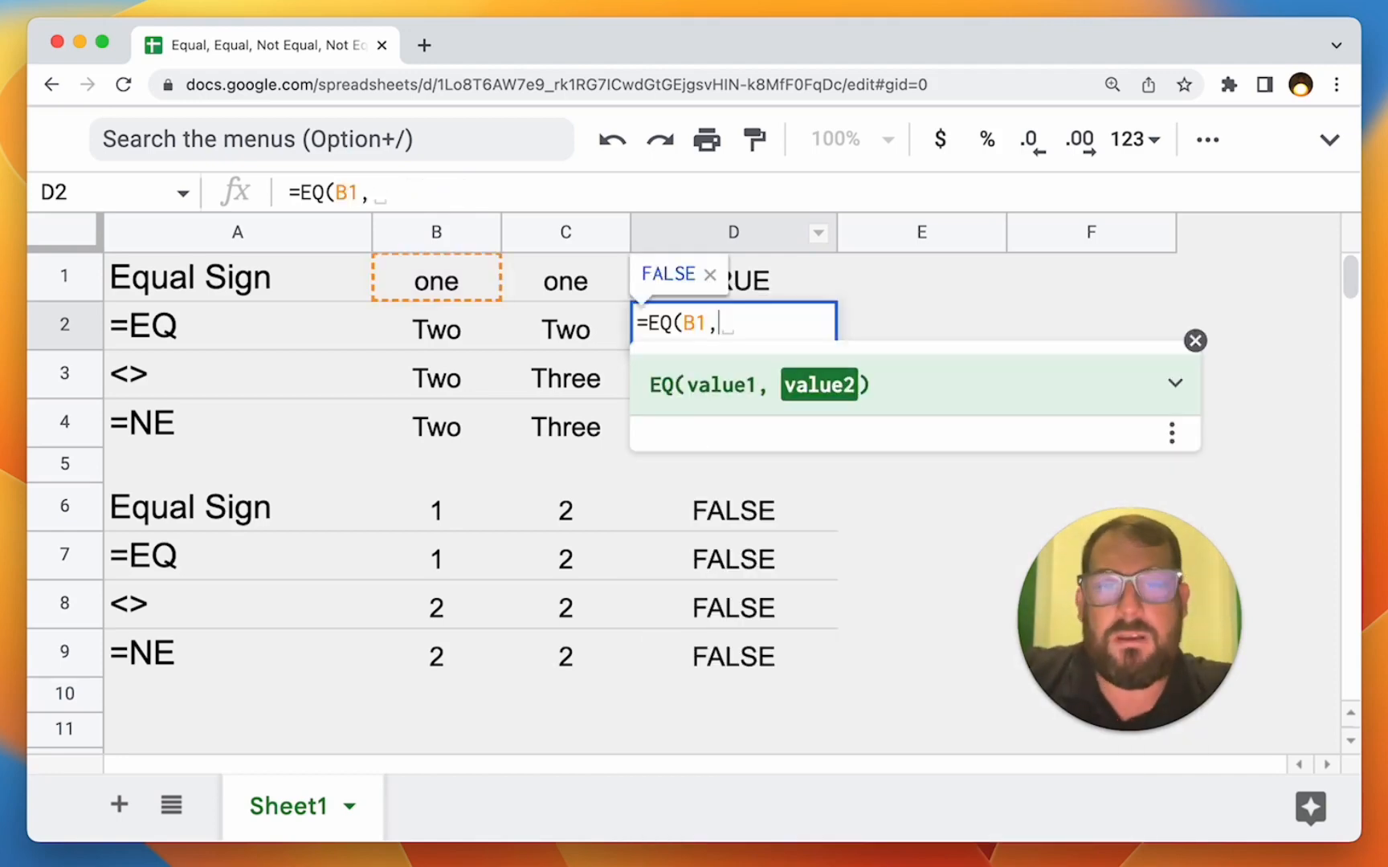
{"action": "type", "text": "C1"}
{"action": "key", "text": "BackSpace"}
{"action": "key", "text": "BackSpace"}
{"action": "key", "text": "BackSpace"}
{"action": "key", "text": "BackSpace"}
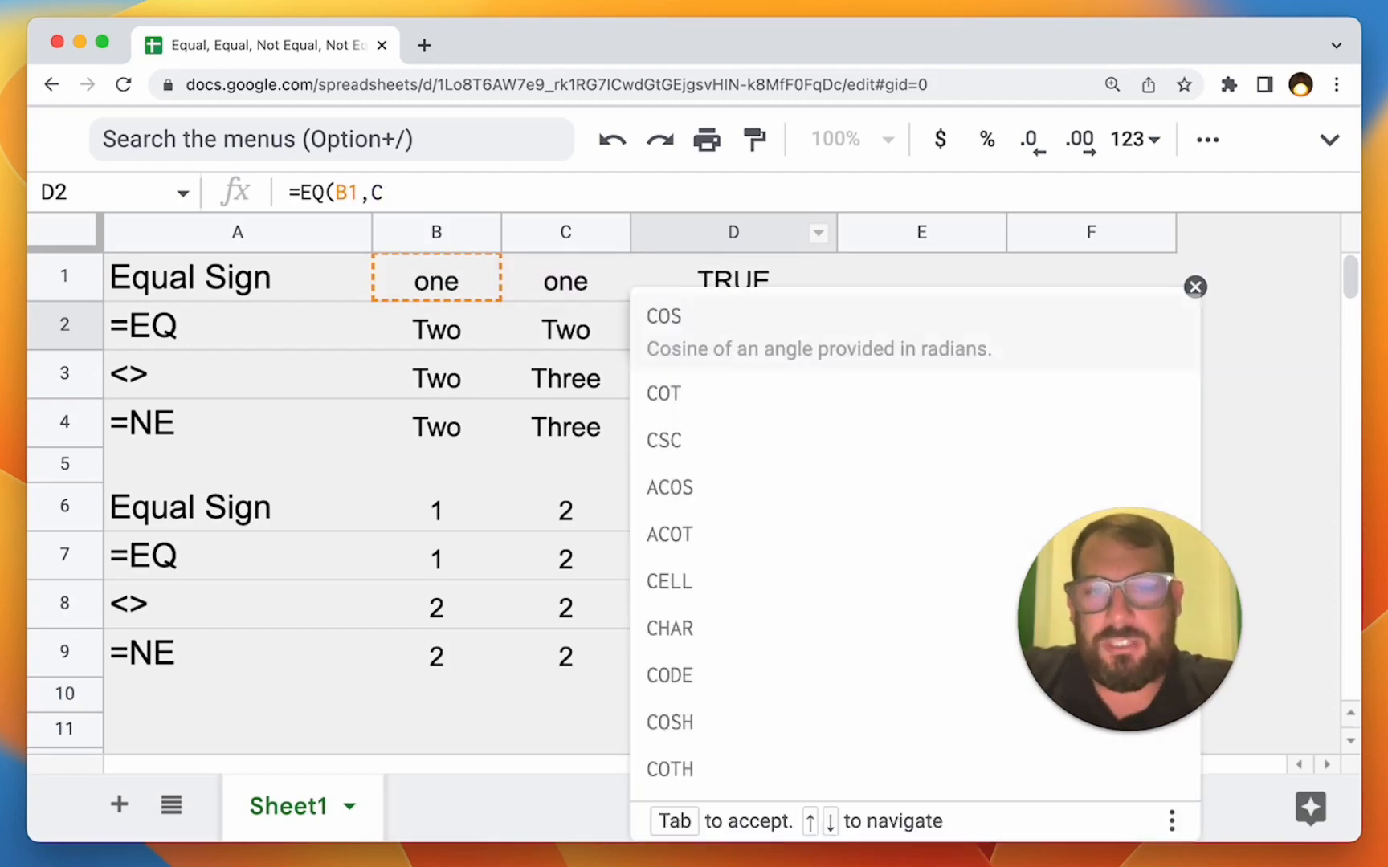
{"action": "type", "text": "2,C2"}
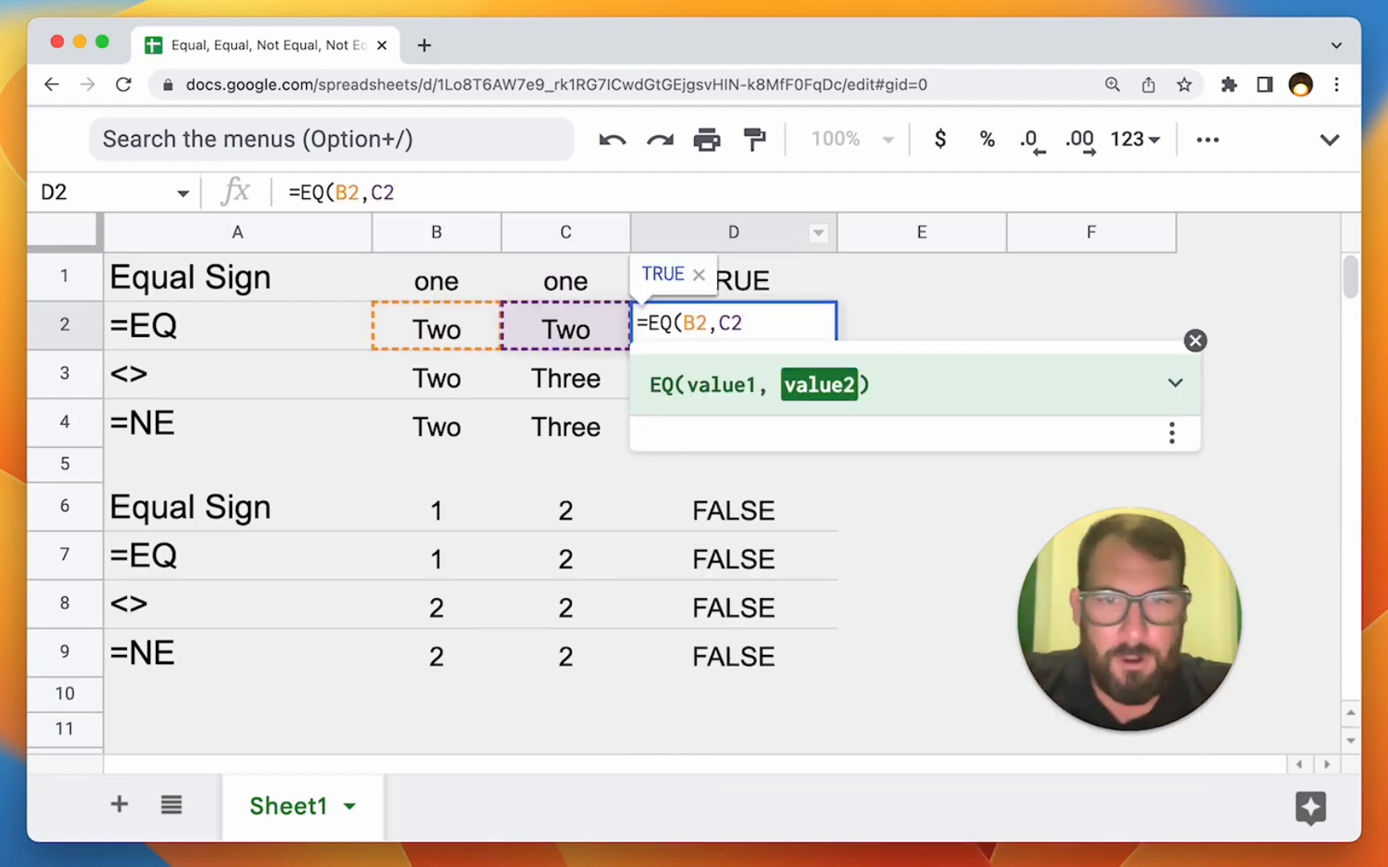
{"action": "key", "text": "Return"}
Enter three in B2 and check the EQ result in D2 against a differing C2.
{"action": "key", "text": "Up"}
{"action": "key", "text": "Left"}
{"action": "key", "text": "Left"}
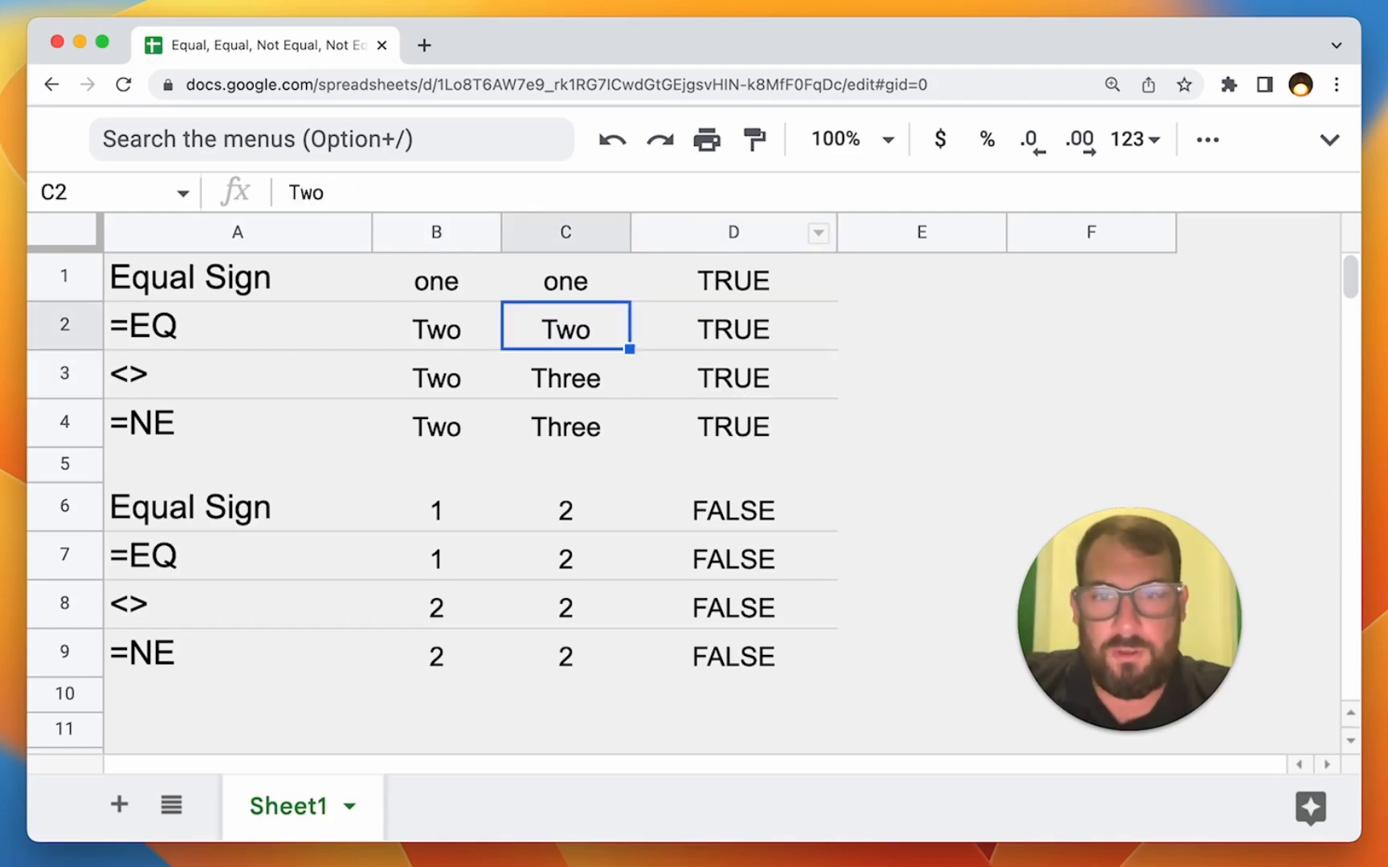
{"action": "type", "text": "t"}
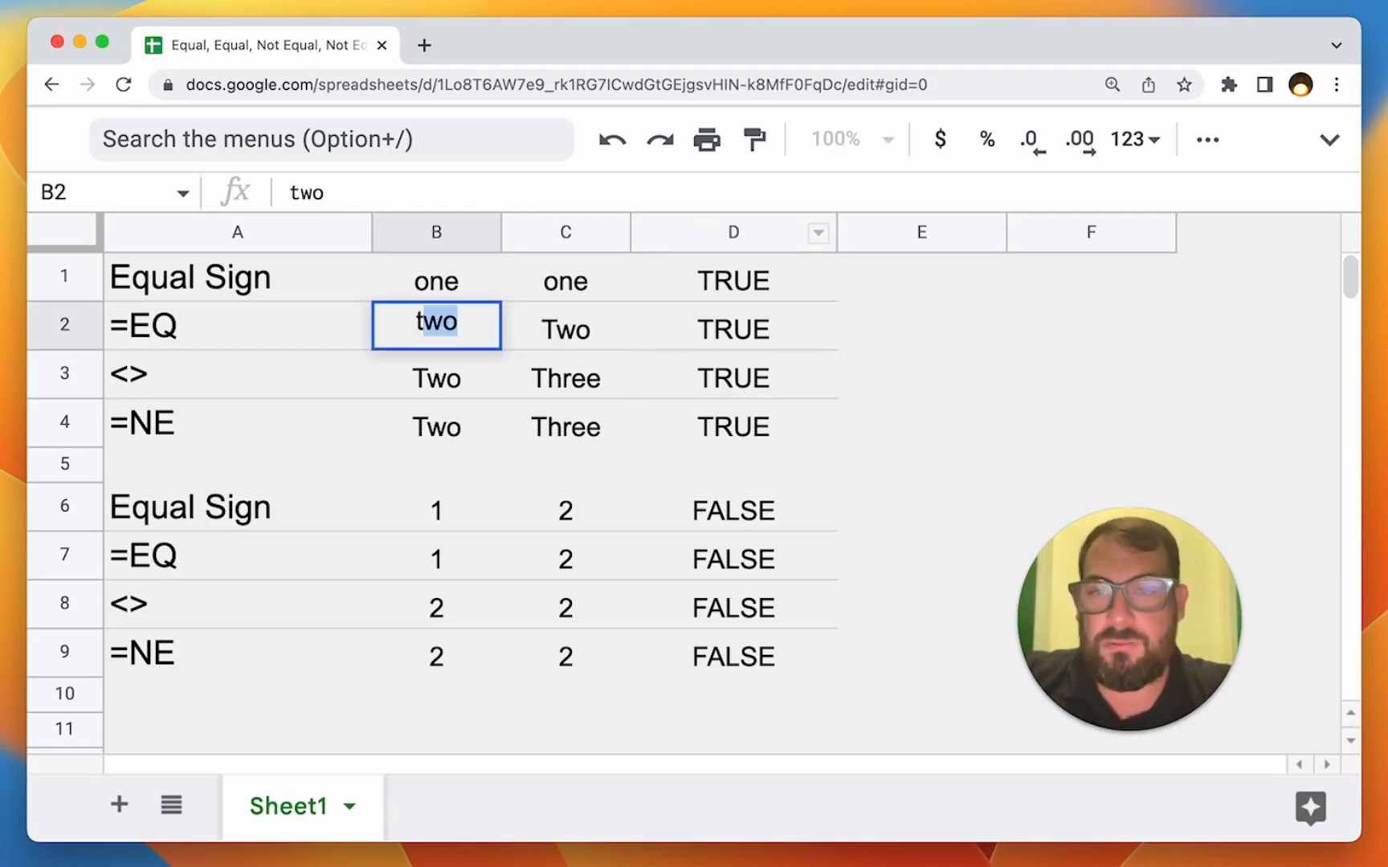
{"action": "type", "text": "hree"}
{"action": "key", "text": "Tab"}
{"action": "key", "text": "Right"}
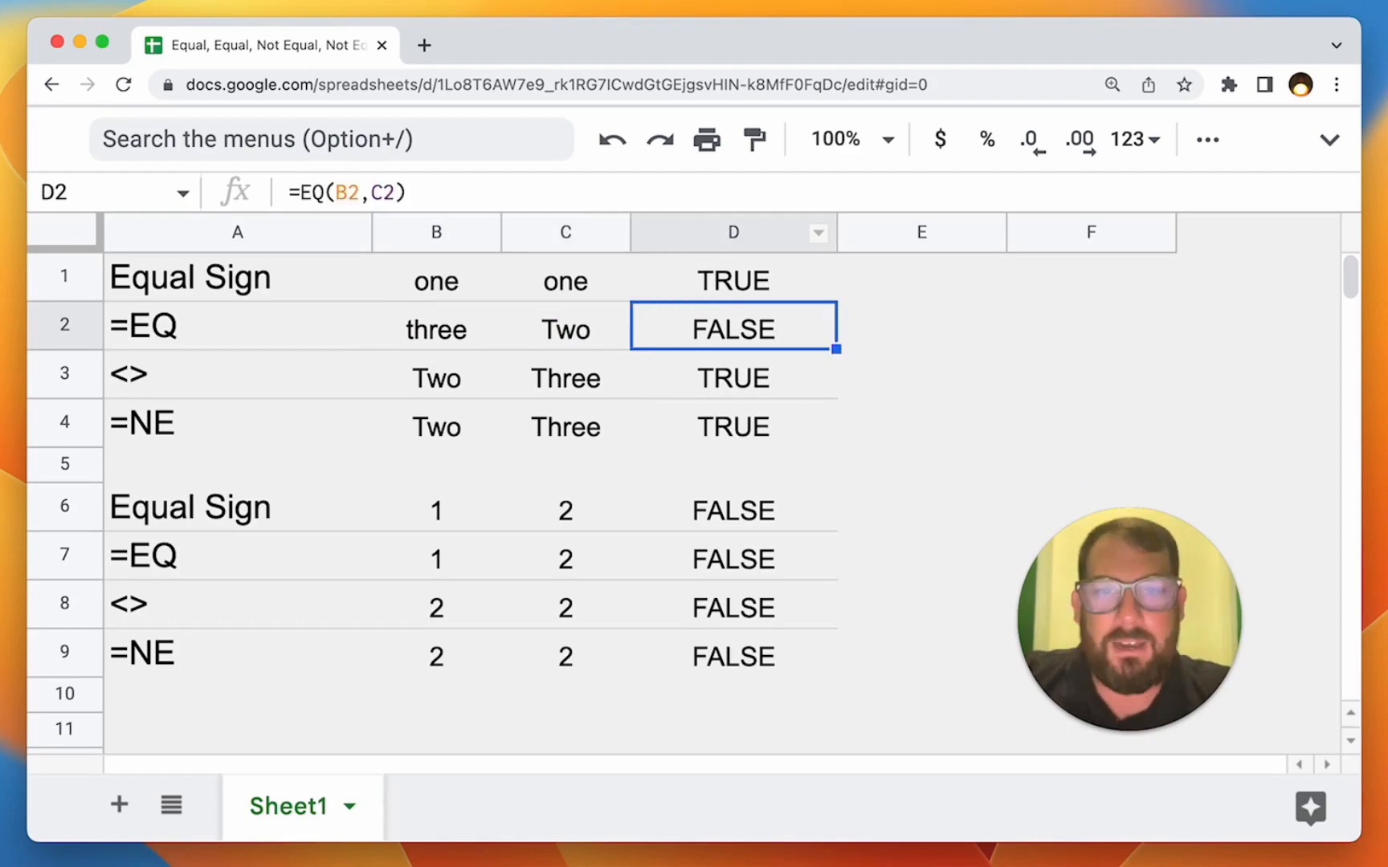
Enter the number 3 in both B2 and C2 to test the EQ formula with numbers.
{"action": "key", "text": "Left"}
{"action": "key", "text": "Left"}
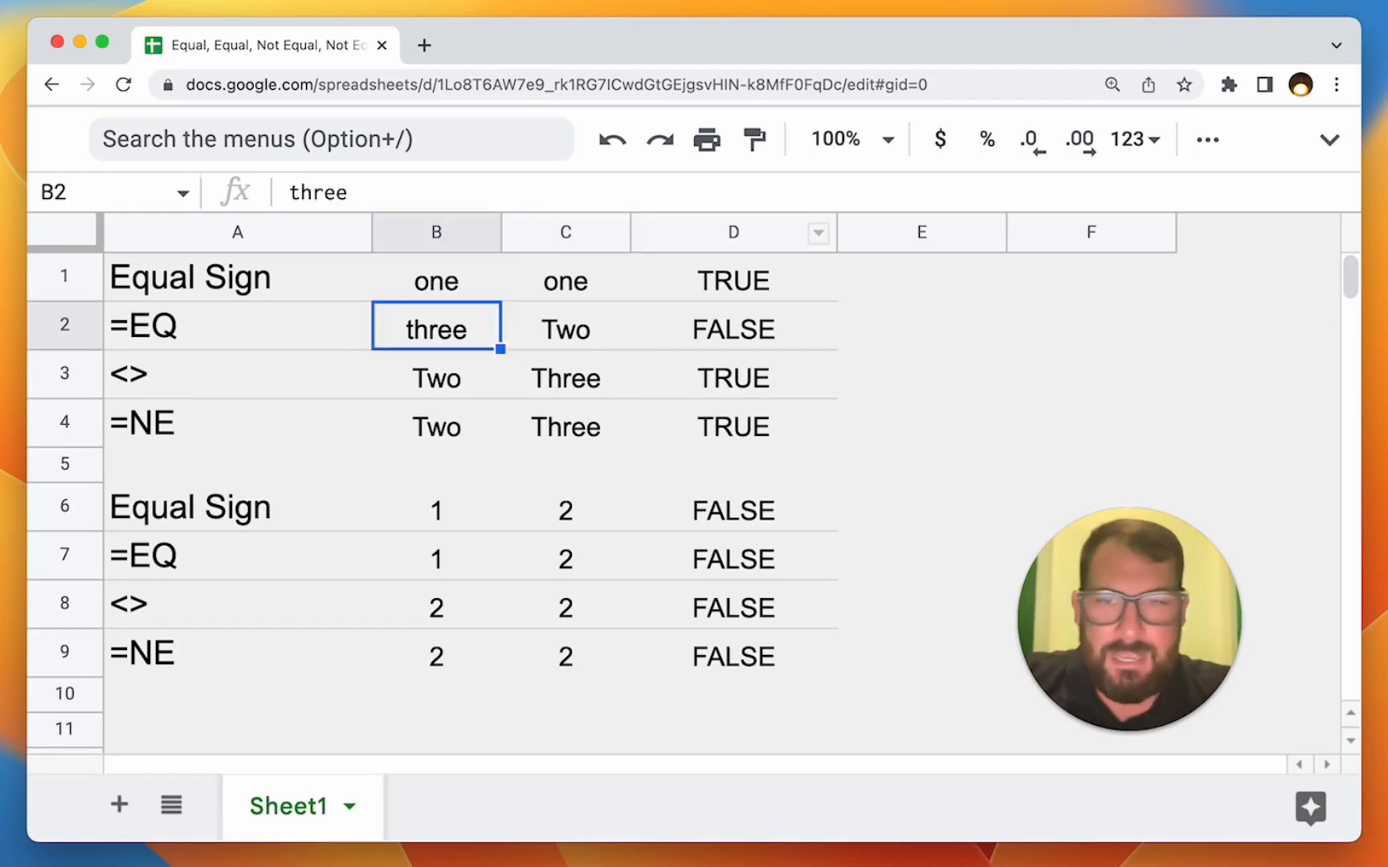
{"action": "type", "text": "3"}
{"action": "key", "text": "Tab"}
{"action": "type", "text": "3"}
{"action": "key", "text": "Tab"}
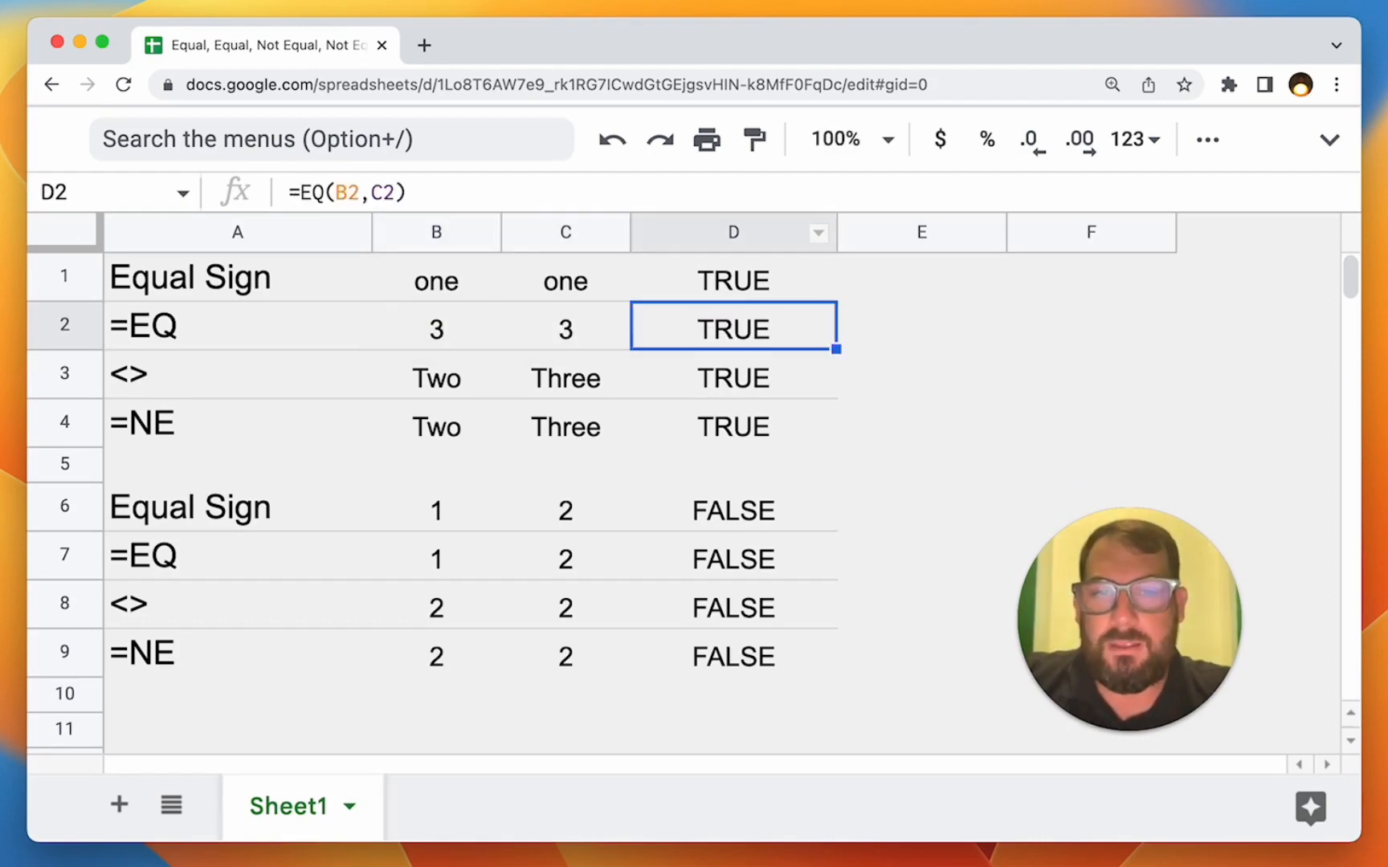
Enter the word three in both B2 and C2 in place of the numbers.
{"action": "left_click", "coordinate": [427, 341]}
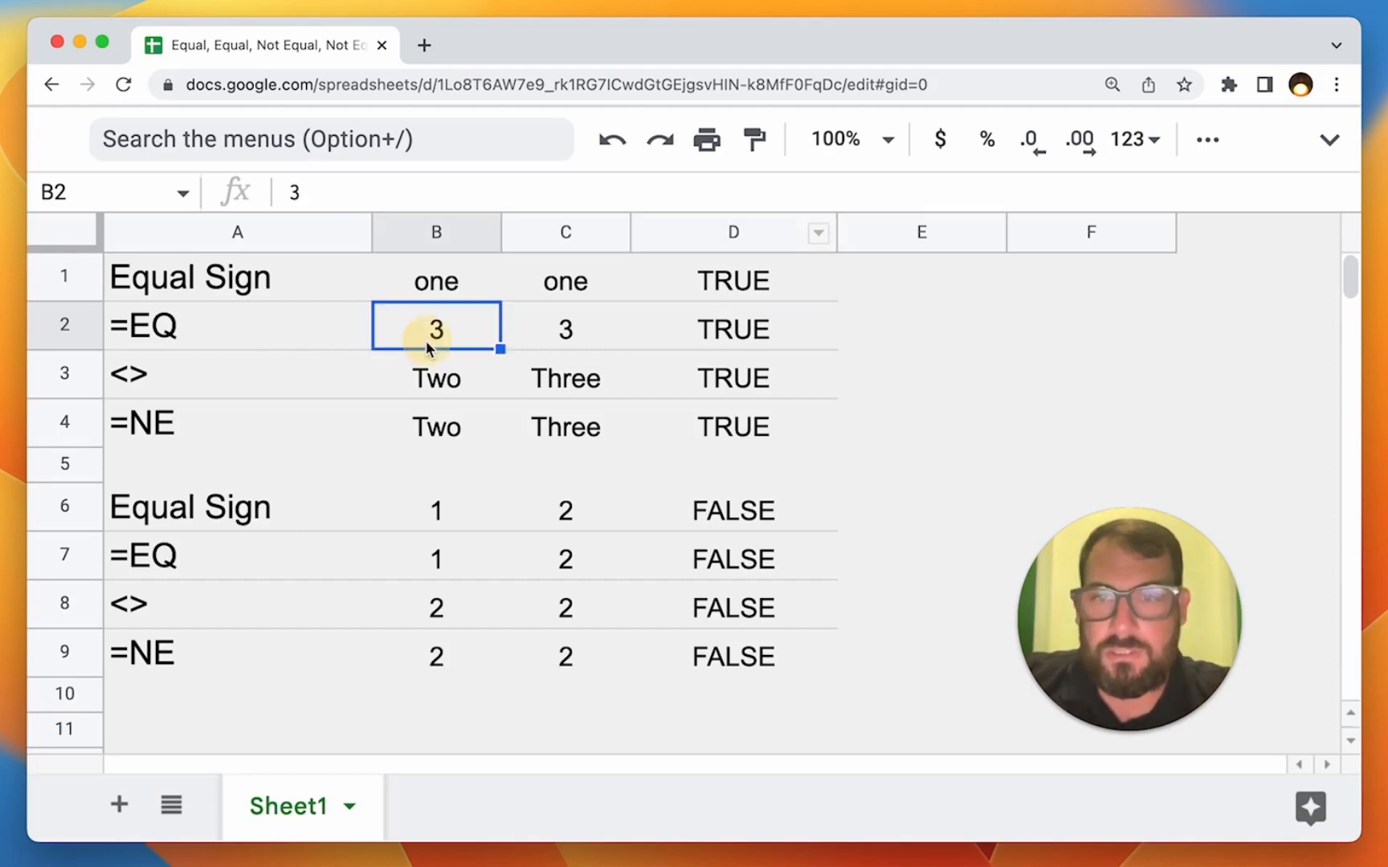
{"action": "type", "text": "three"}
{"action": "key", "text": "Tab"}
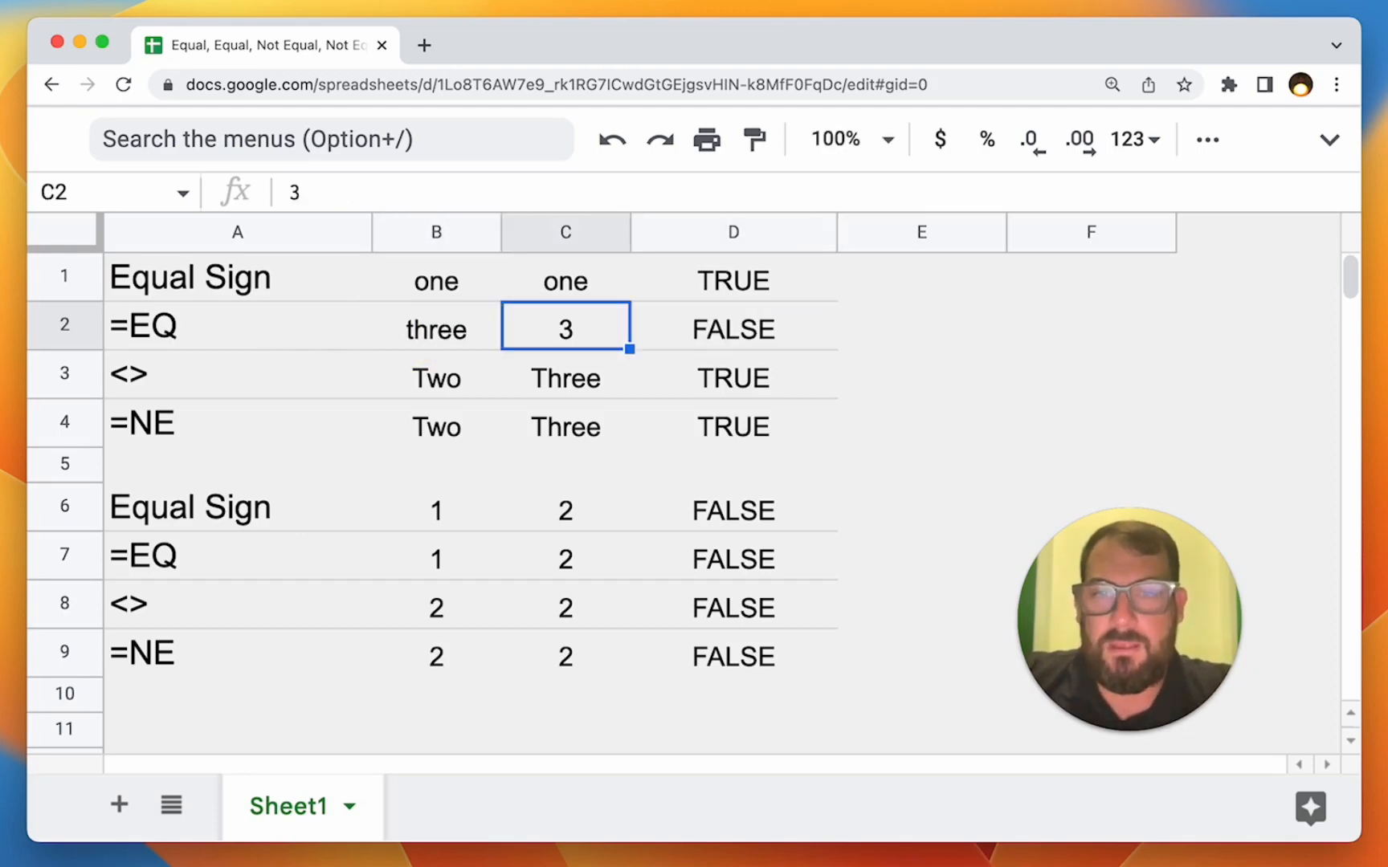
{"action": "type", "text": "three"}
{"action": "key", "text": "Return"}
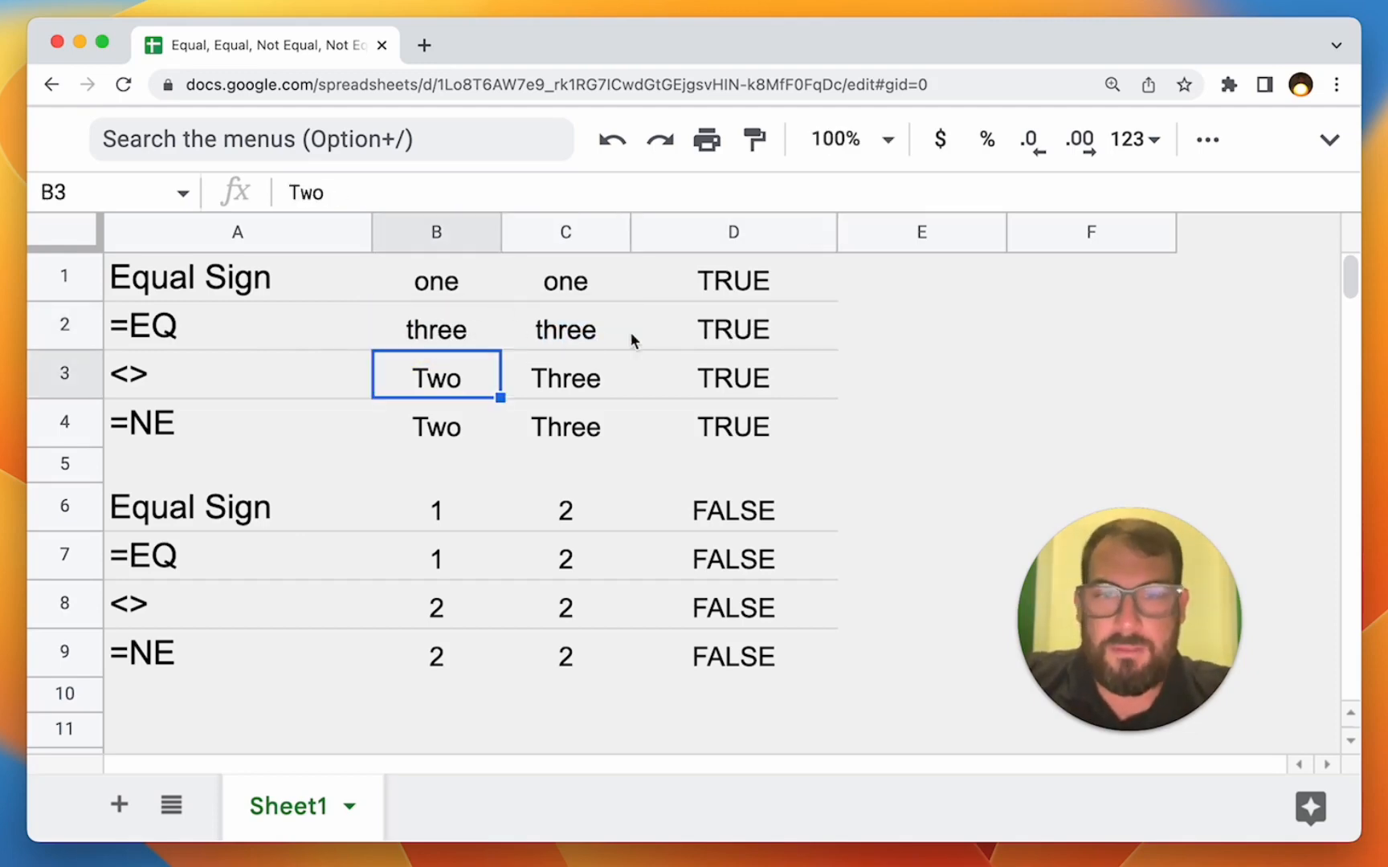
Enter the word two in both B2 and C2 and review the EQ formula in D2.
{"action": "left_click", "coordinate": [725, 324]}
{"action": "left_click", "coordinate": [459, 344]}
{"action": "type", "text": "two"}
{"action": "key", "text": "Tab"}
{"action": "type", "text": "two"}
{"action": "key", "text": "Return"}
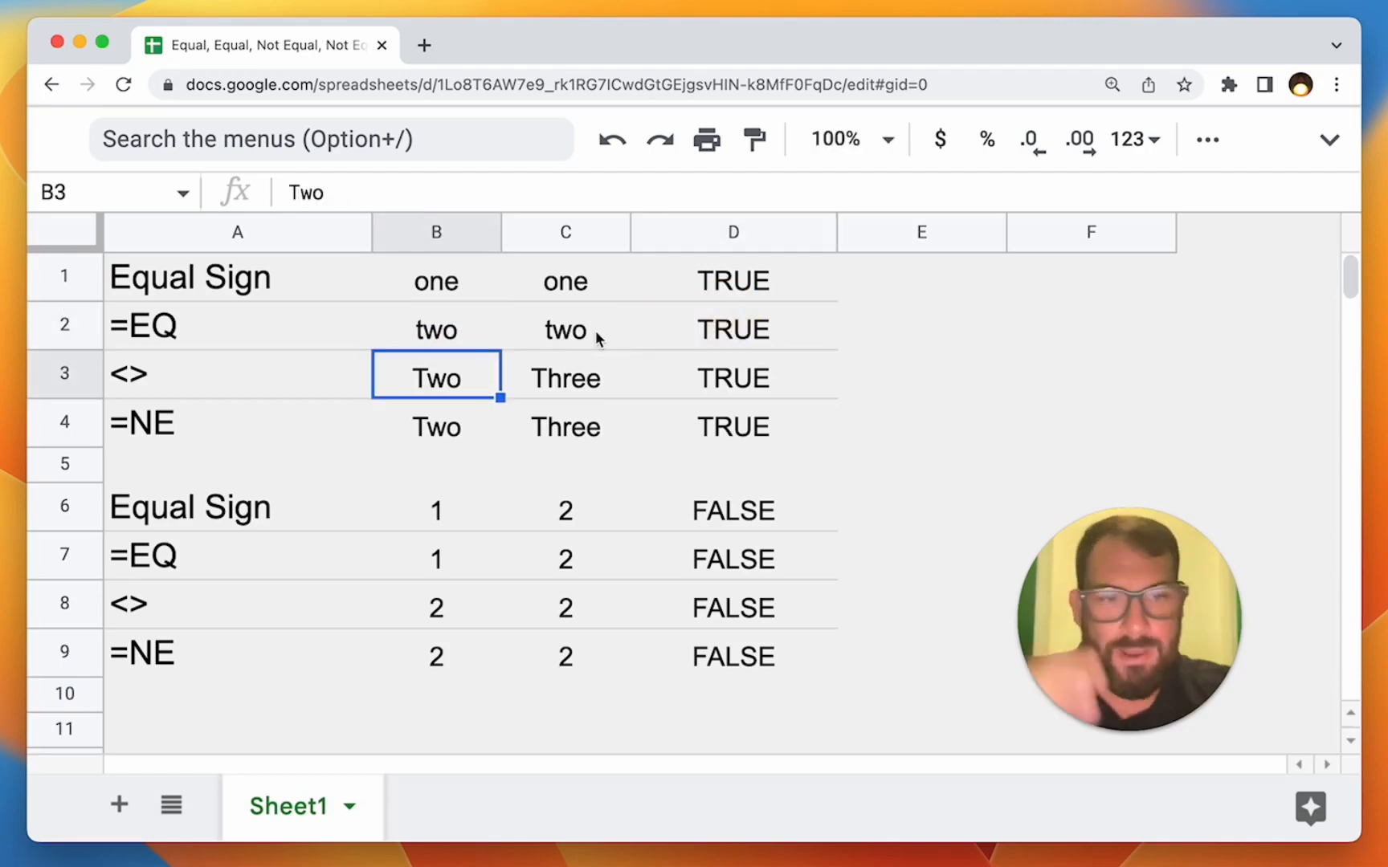
{"action": "left_click", "coordinate": [703, 331]}
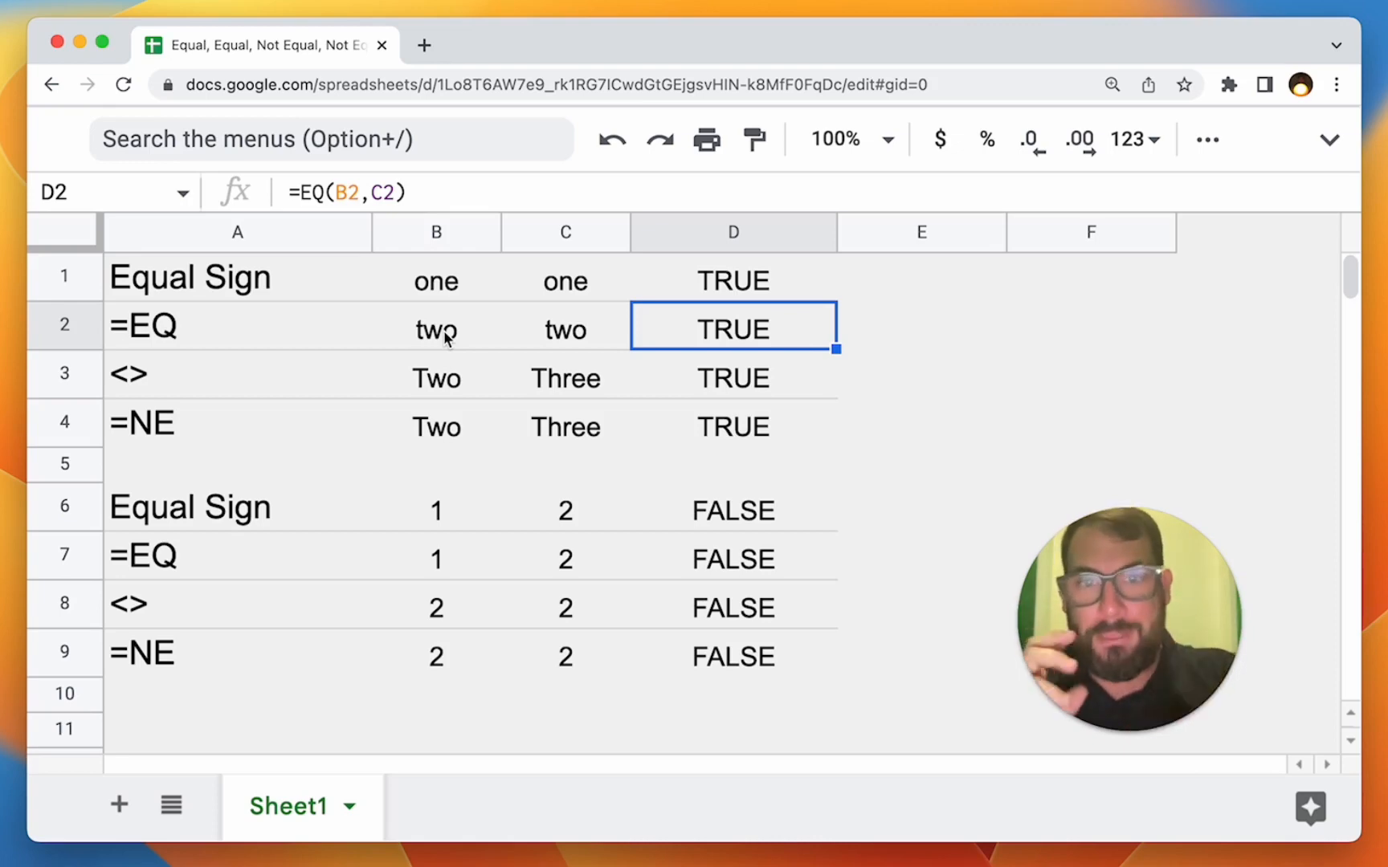
Clear D3 and enter the formula =B3<>C3 in it.
{"action": "left_click", "coordinate": [722, 381]}
{"action": "key", "text": "BackSpace"}
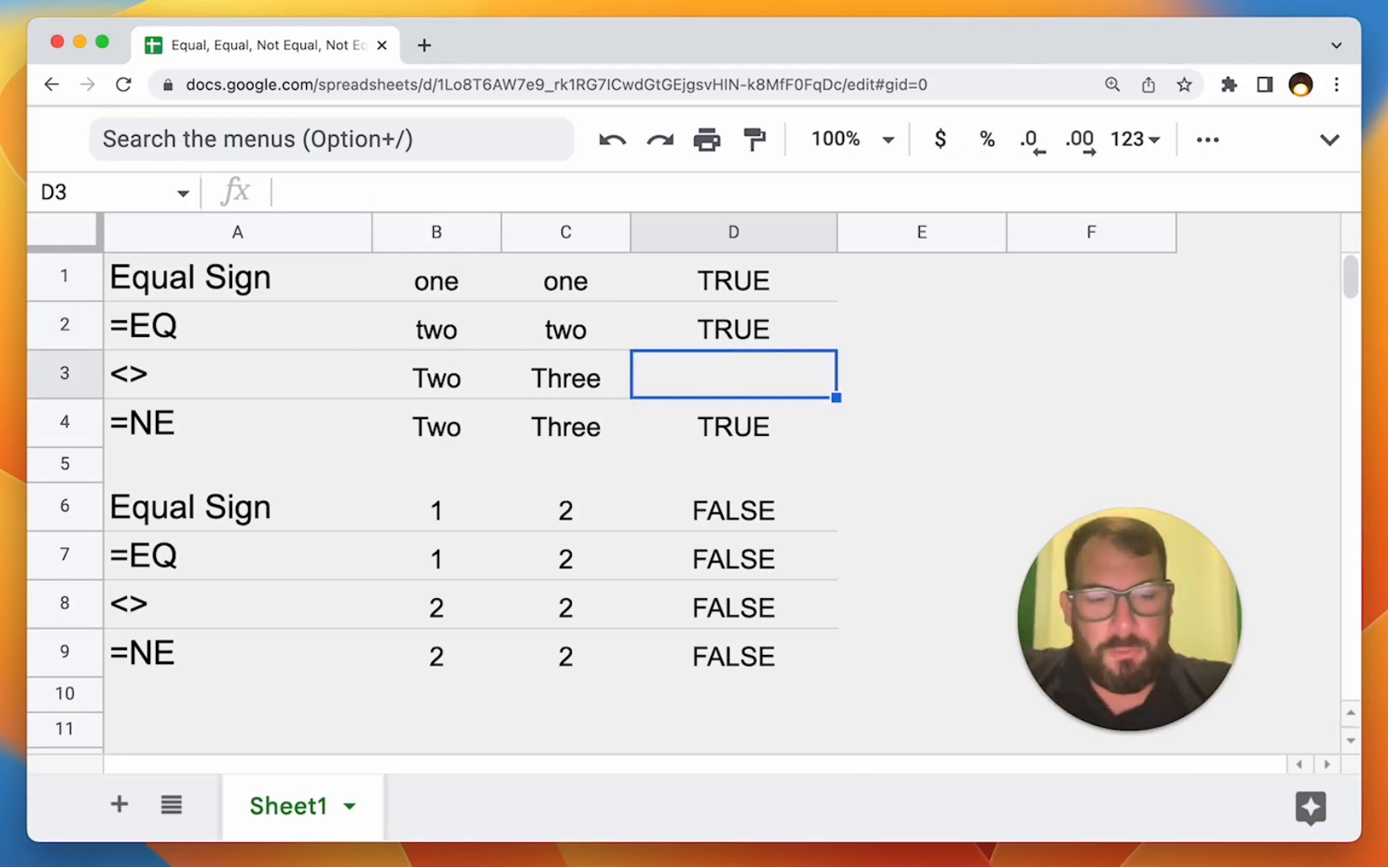
{"action": "type", "text": "=B3"}
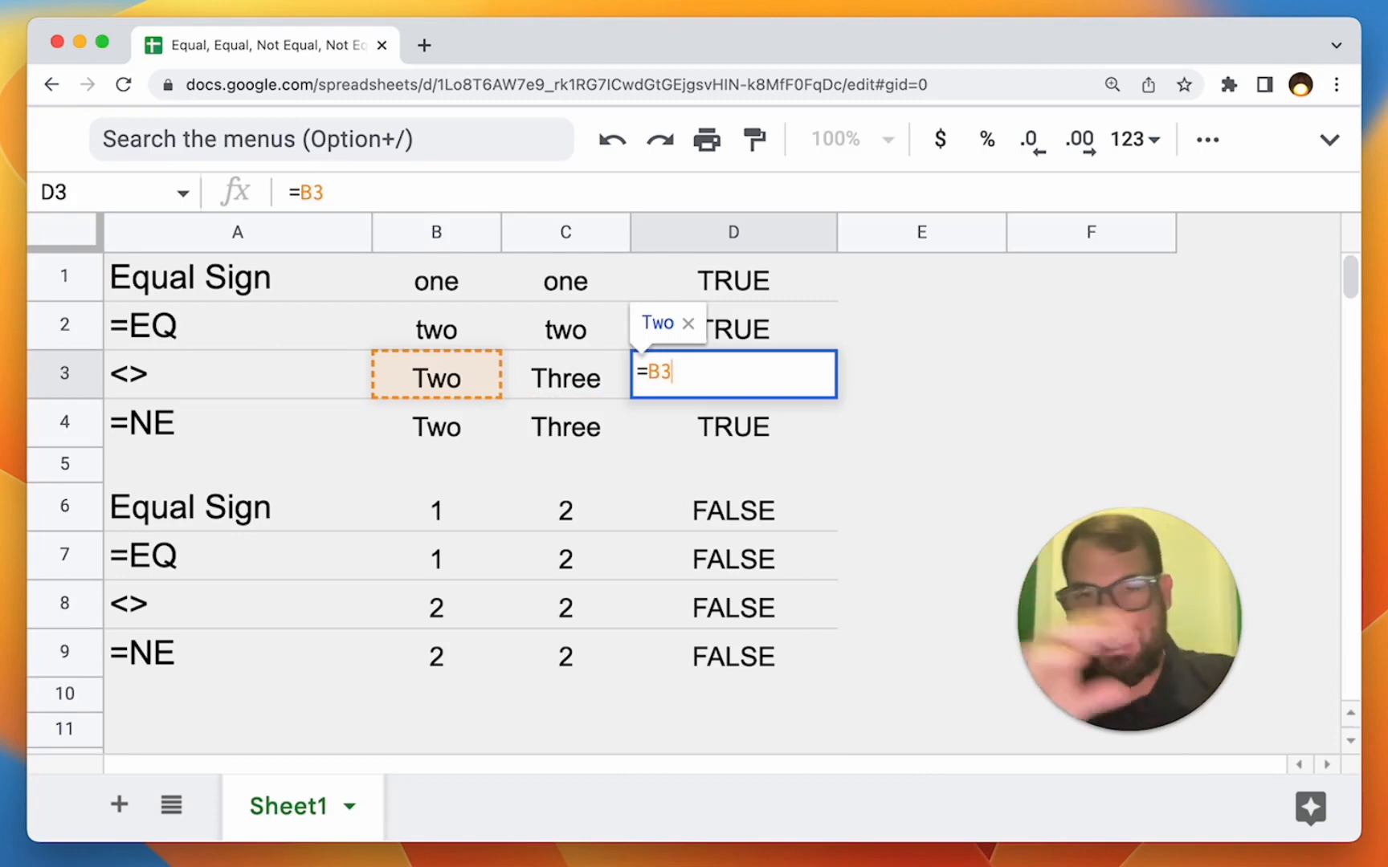
{"action": "type", "text": "<>"}
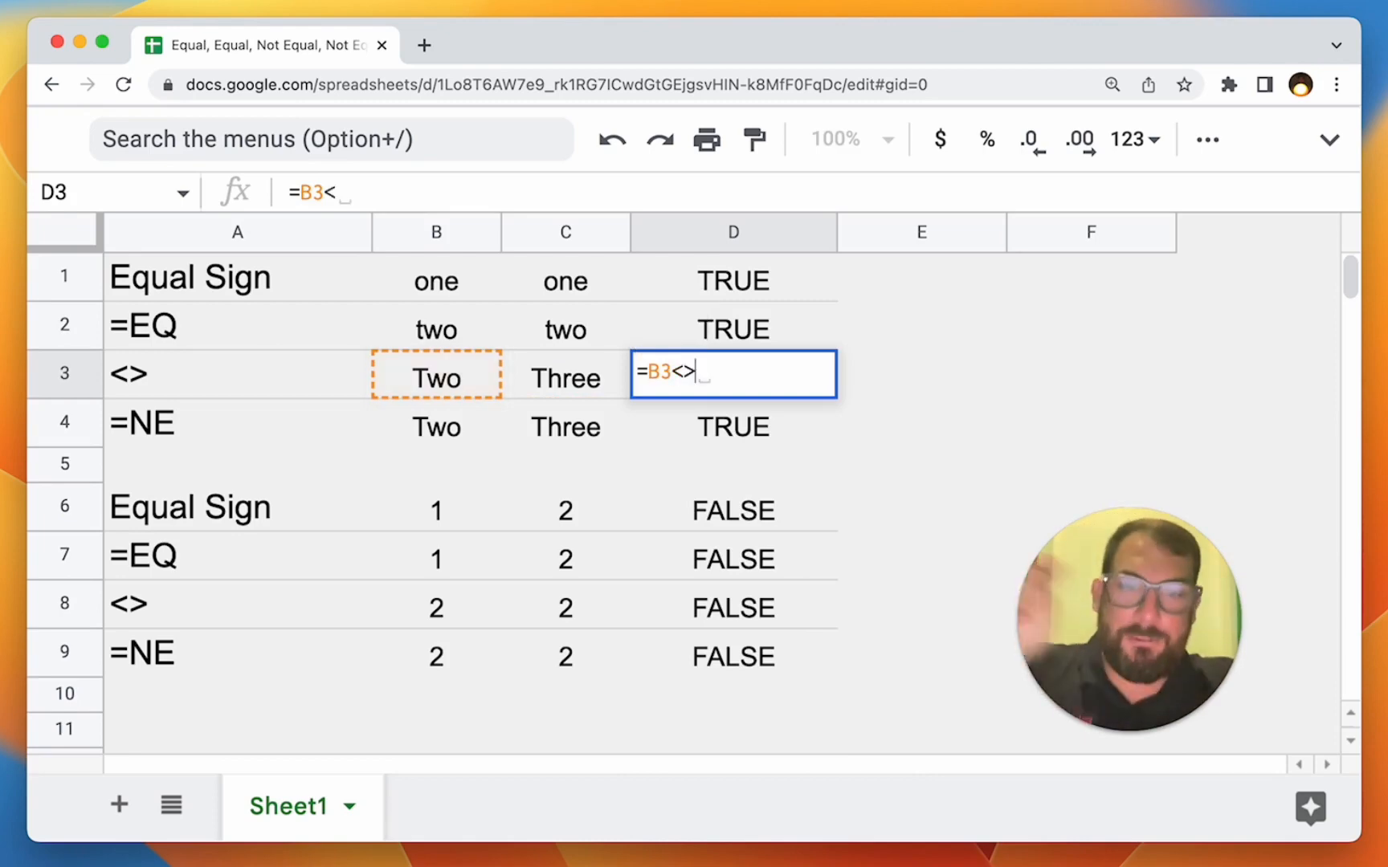
{"action": "type", "text": "C3"}
{"action": "key", "text": "Return"}
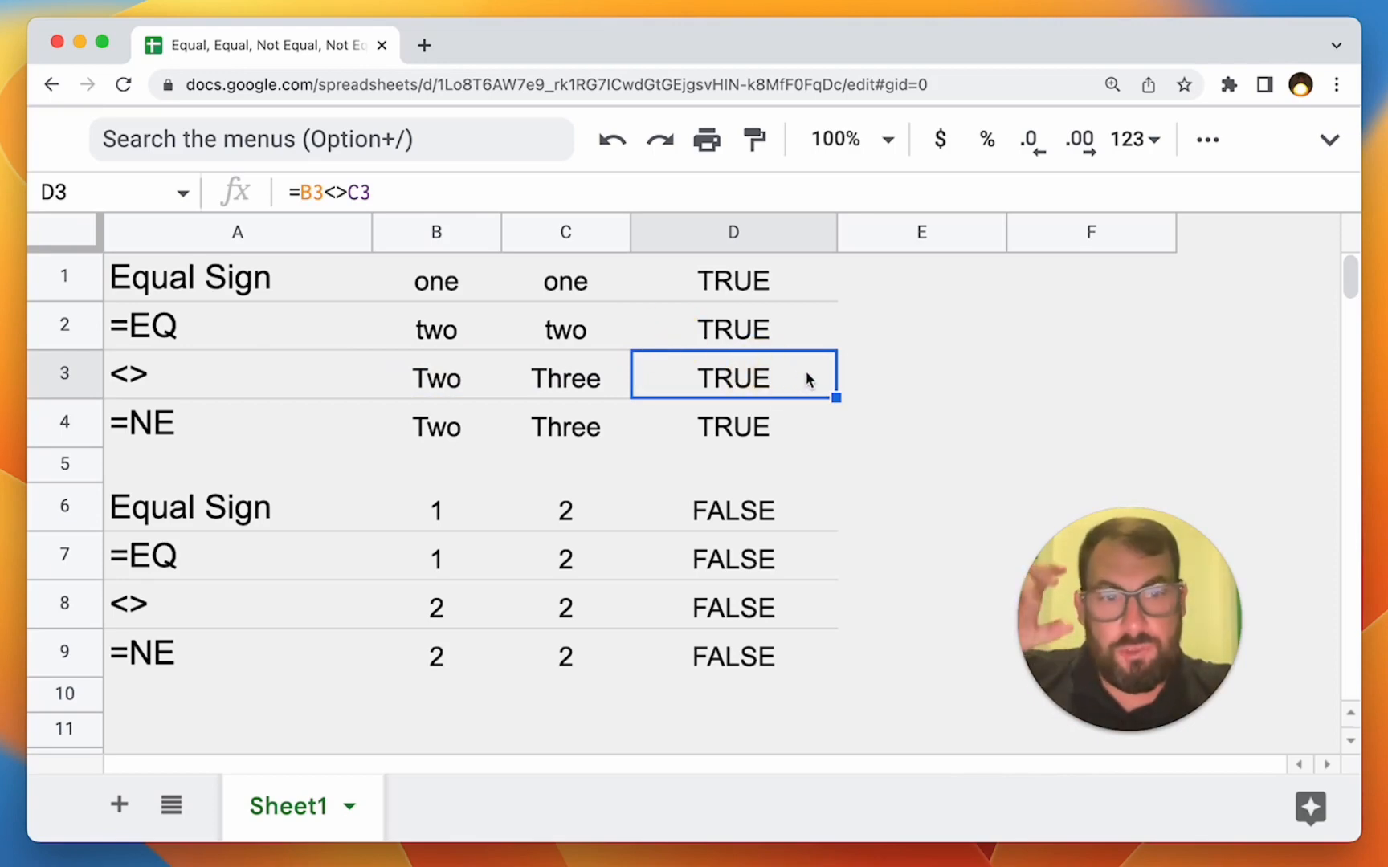
Inspect the value in B3 and the <> operator within D3's formula, leaving the formula as it is.
{"action": "left_click", "coordinate": [414, 389]}
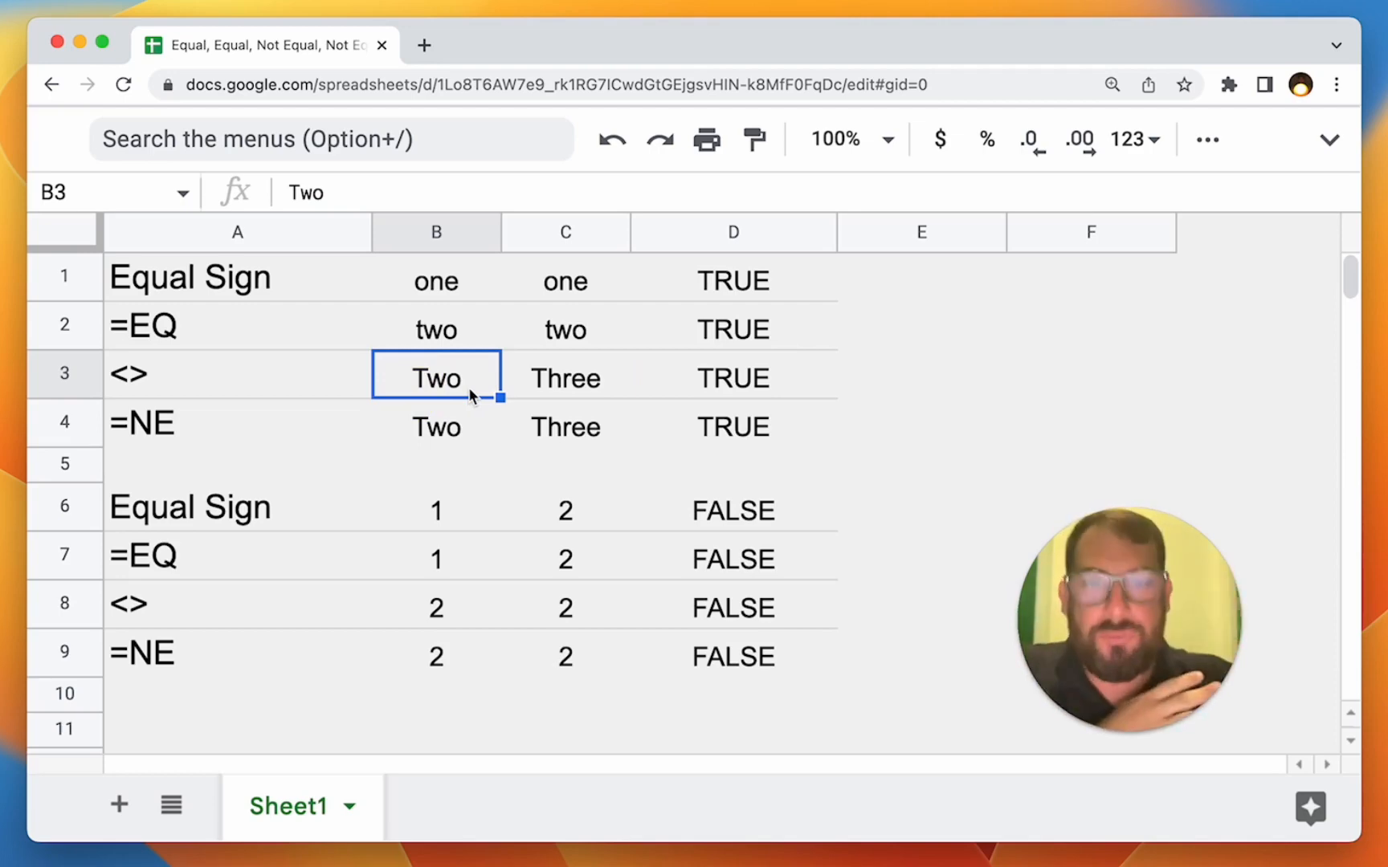
{"action": "left_click", "coordinate": [710, 382]}
{"action": "left_click_drag", "start_coordinate": [349, 192], "coordinate": [328, 190]}
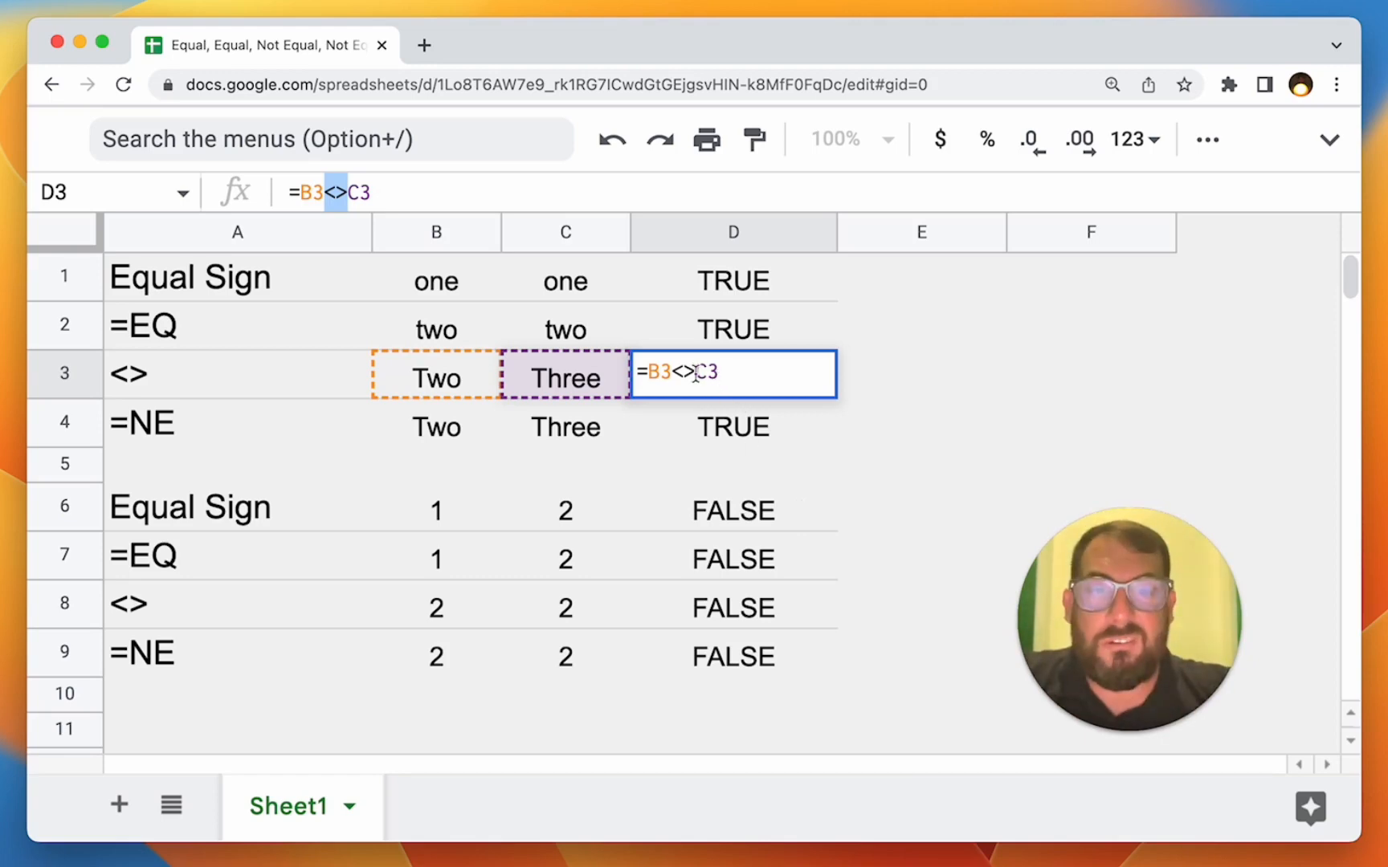
{"action": "left_click", "coordinate": [725, 374]}
{"action": "key", "text": "Escape"}
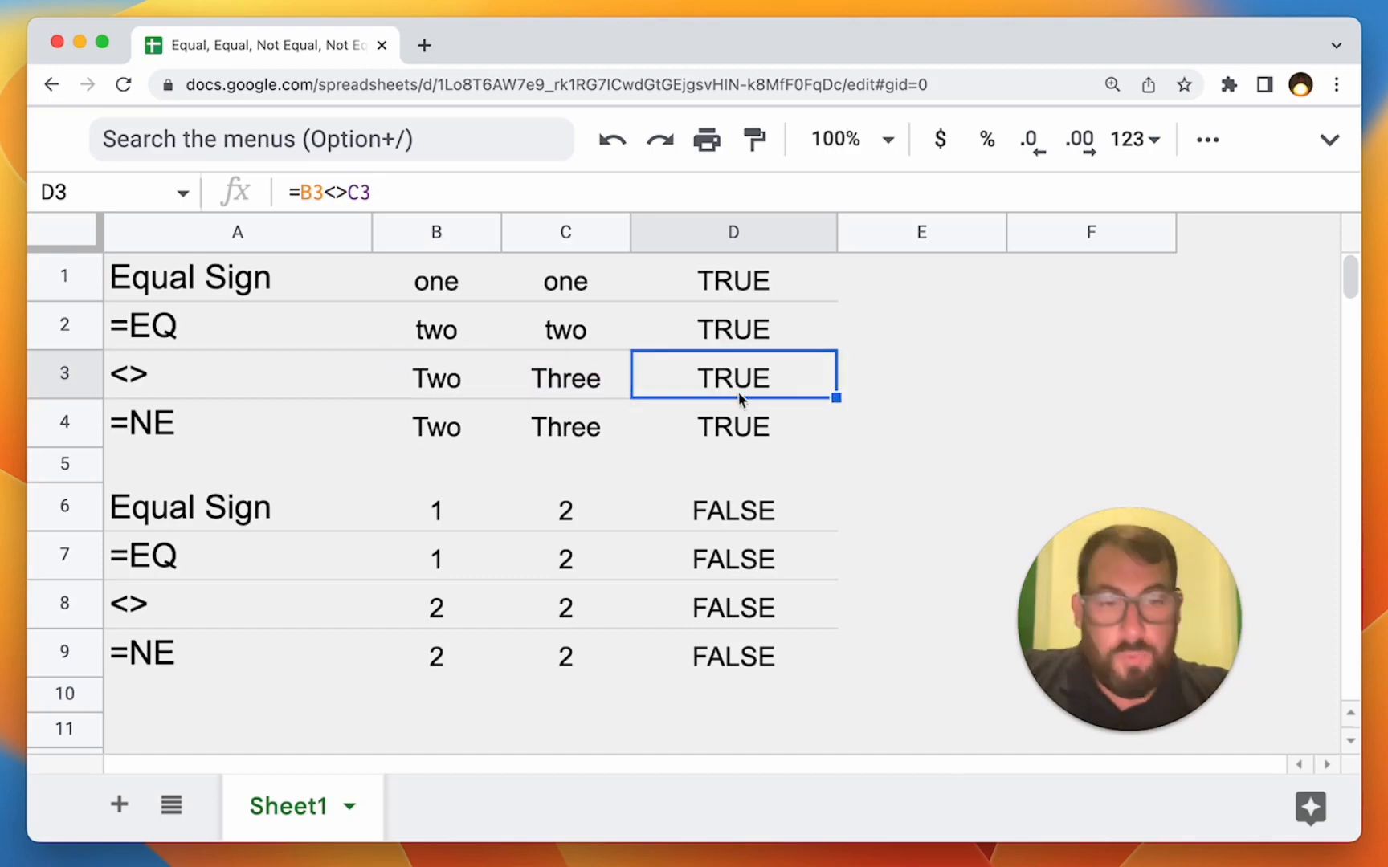
Replace the content of D4 with the formula =NE(B4,C4).
{"action": "double_click", "coordinate": [743, 436]}
{"action": "key", "text": "super+a"}
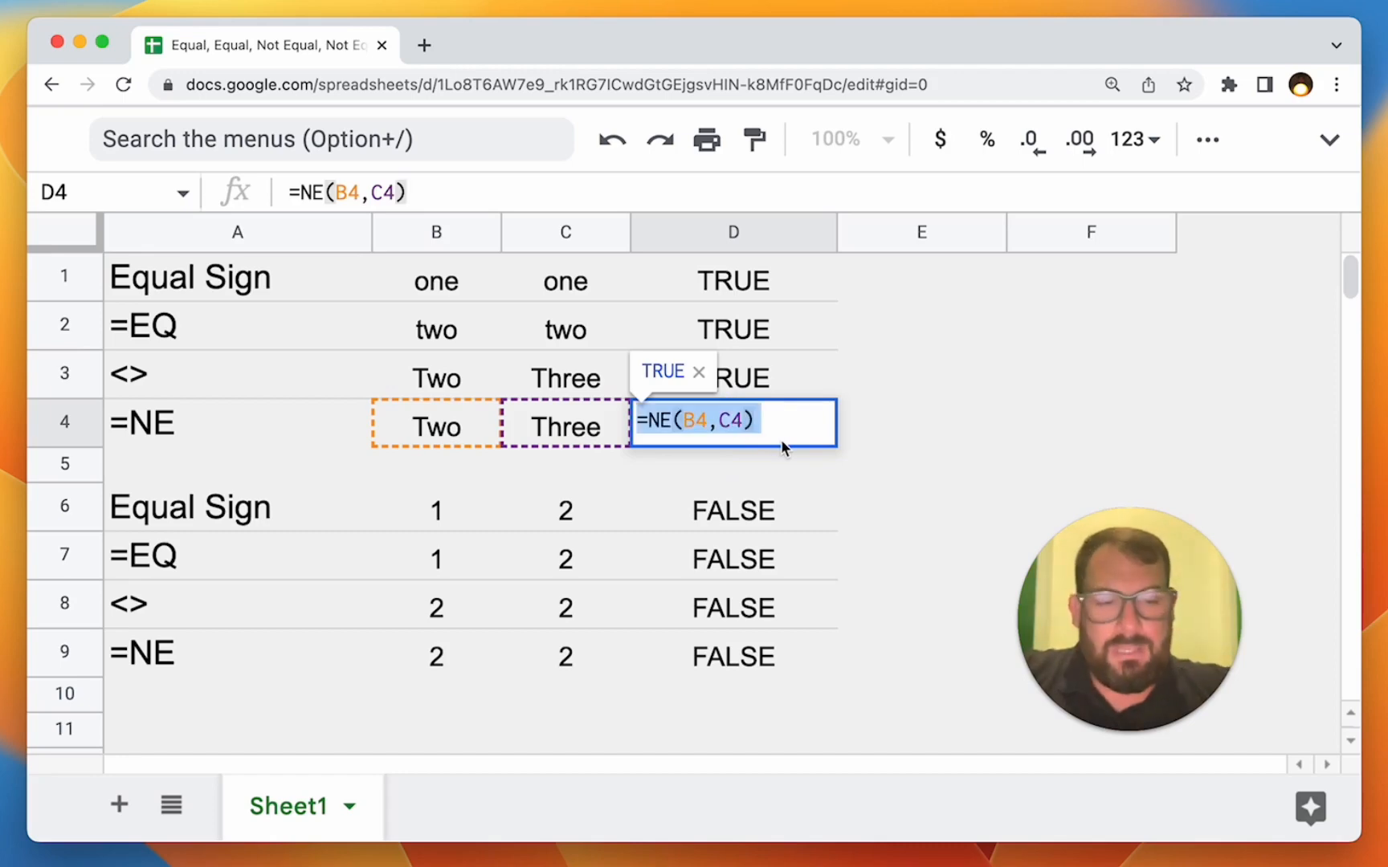
{"action": "key", "text": "BackSpace"}
{"action": "type", "text": "="}
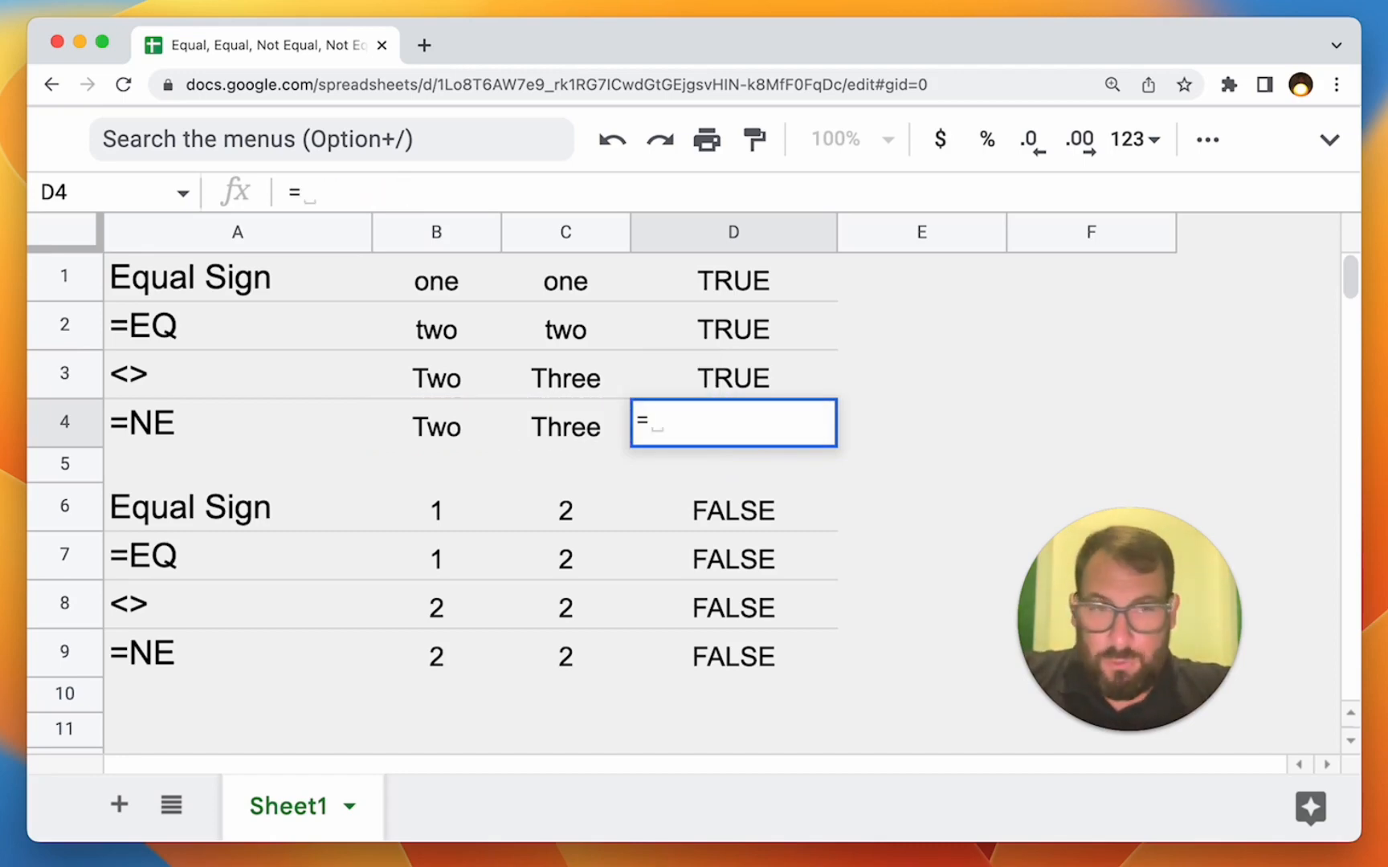
{"action": "type", "text": "NE"}
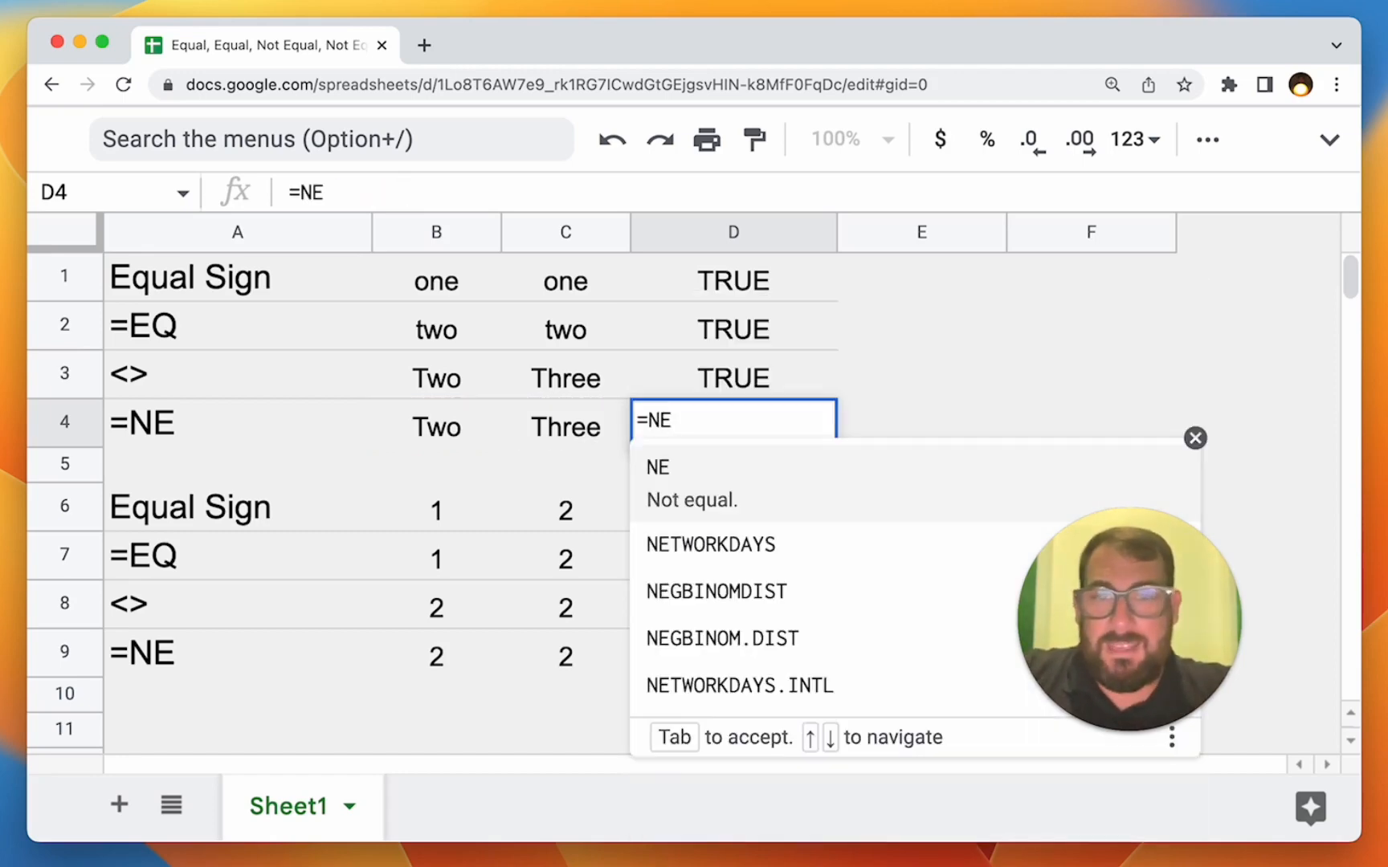
{"action": "type", "text": "("}
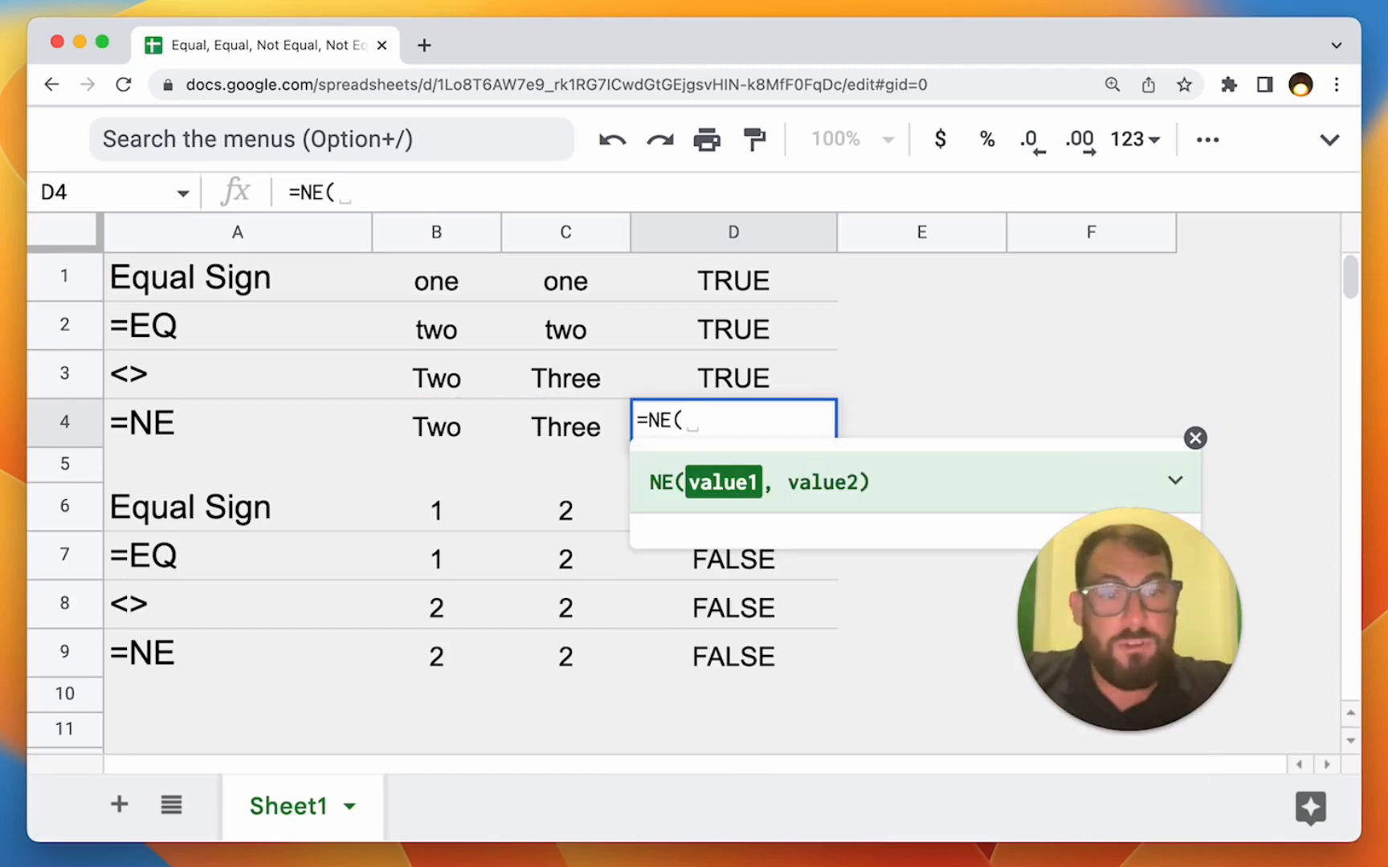
{"action": "type", "text": "B"}
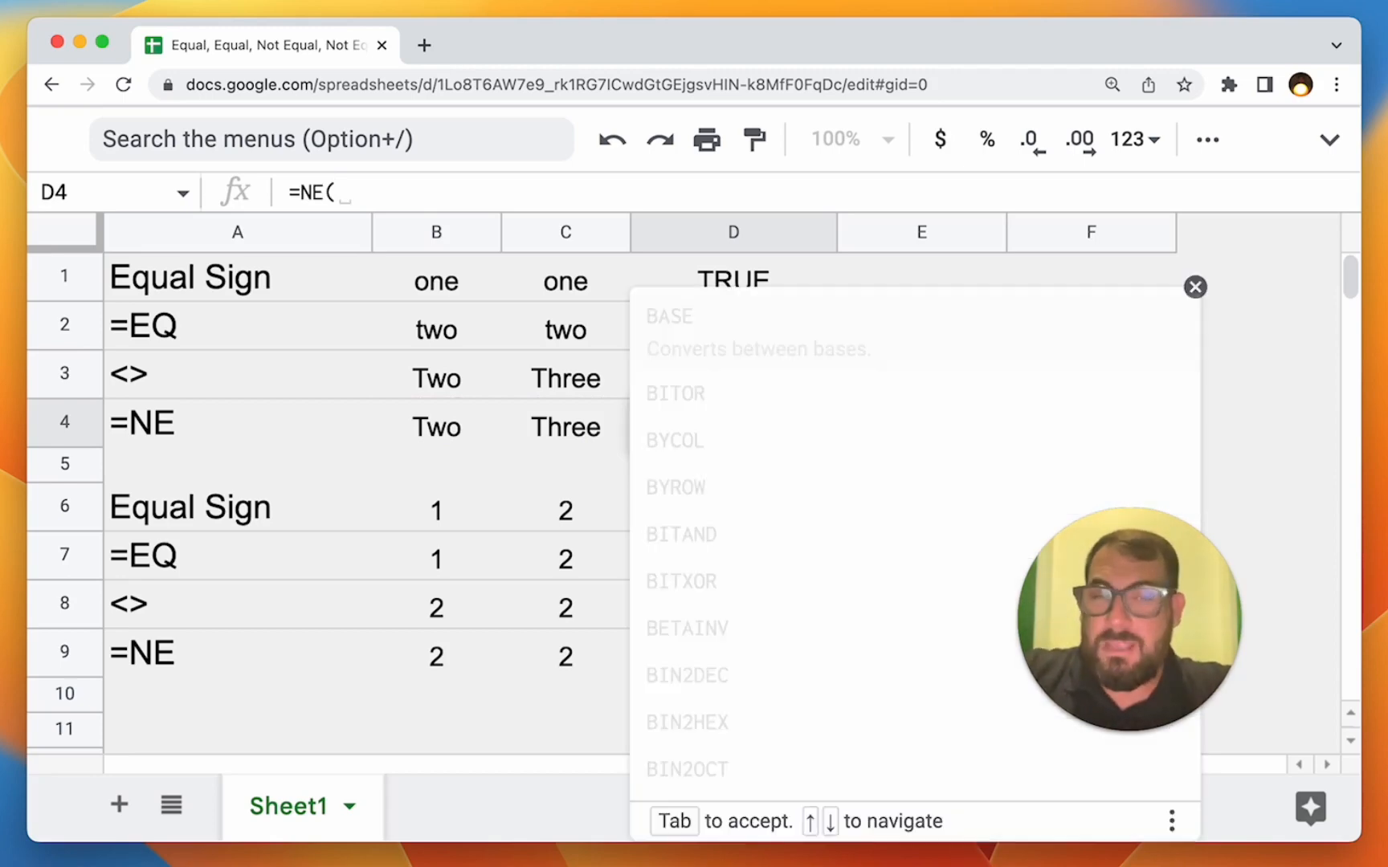
{"action": "type", "text": "4,B"}
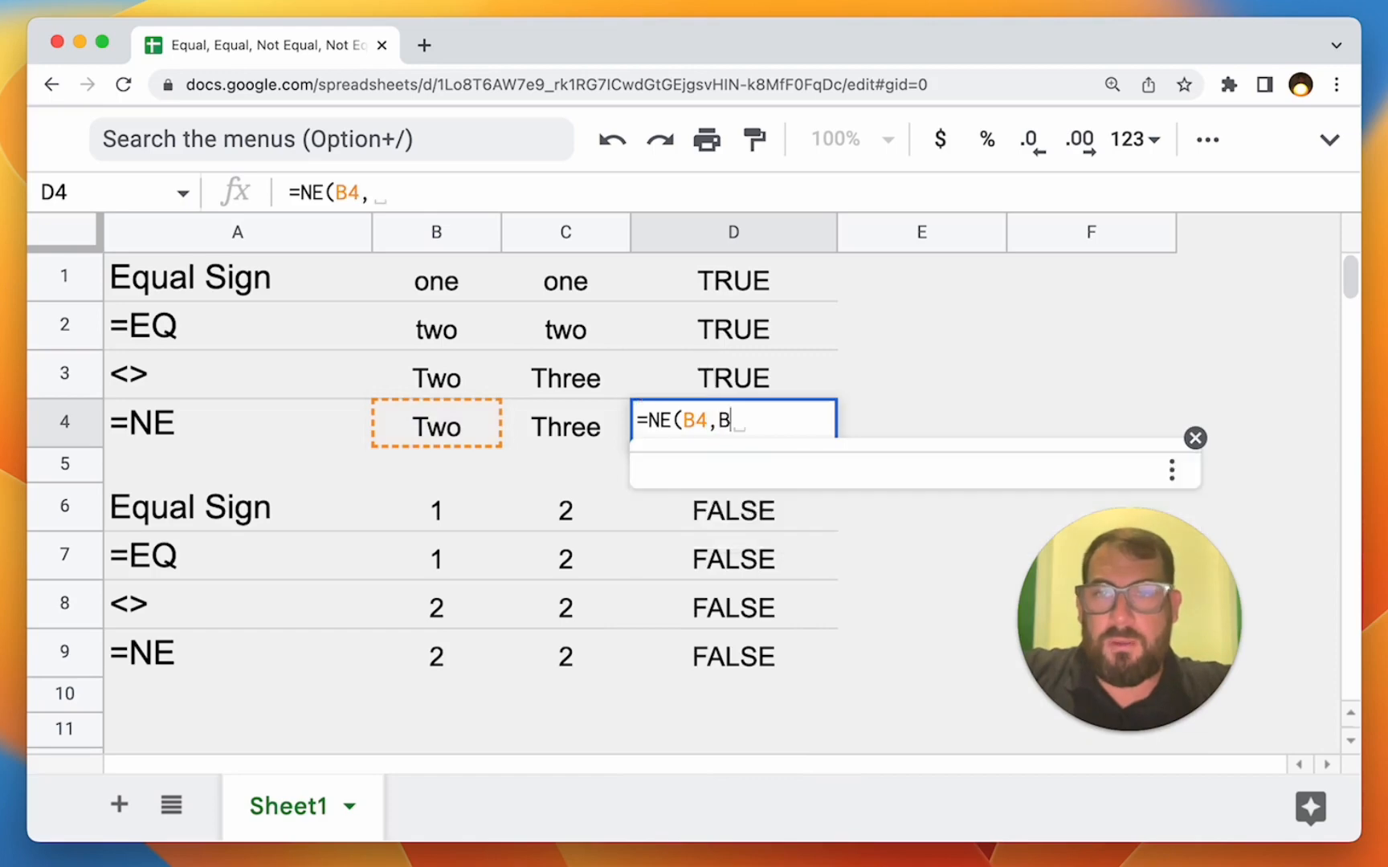
{"action": "key", "text": "BackSpace"}
{"action": "type", "text": "C4)"}
{"action": "key", "text": "Return"}
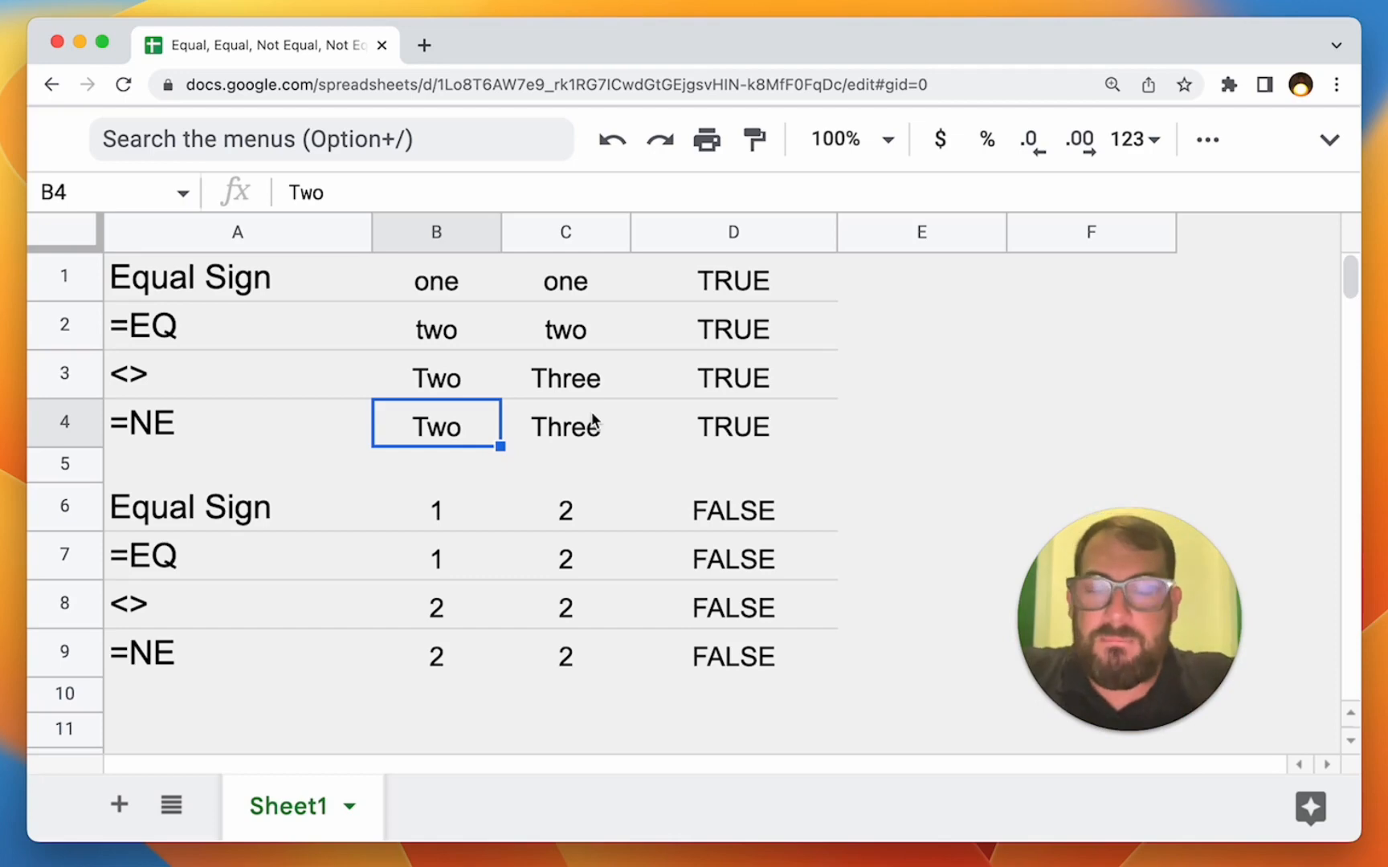
Enter Two in both B4 and C4 to test the NE formula in D4 with matching texts.
{"action": "type", "text": "Two"}
{"action": "key", "text": "Tab"}
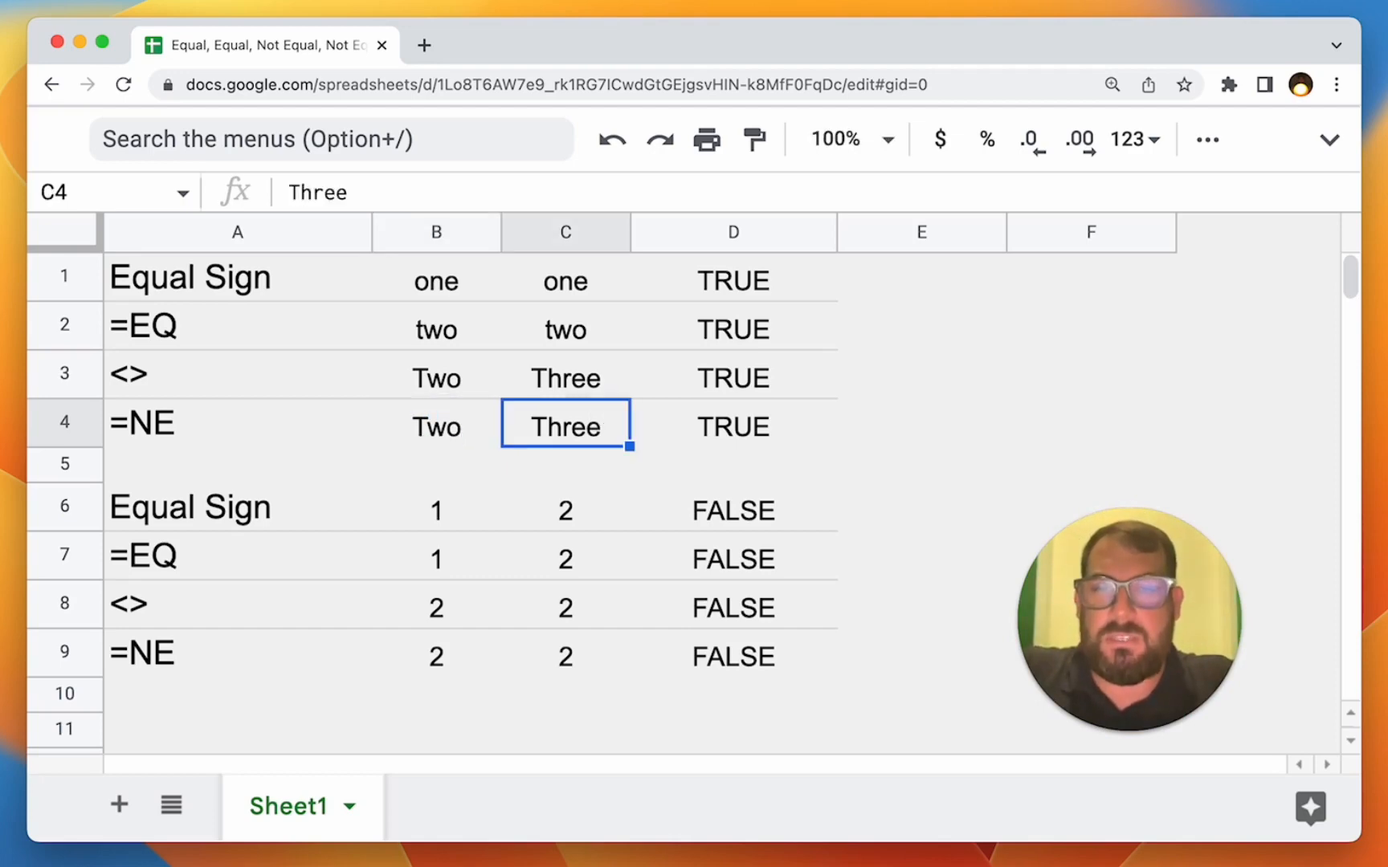
{"action": "type", "text": "Two"}
{"action": "key", "text": "Return"}
{"action": "left_click", "coordinate": [767, 428]}
{"action": "left_click", "coordinate": [566, 428]}
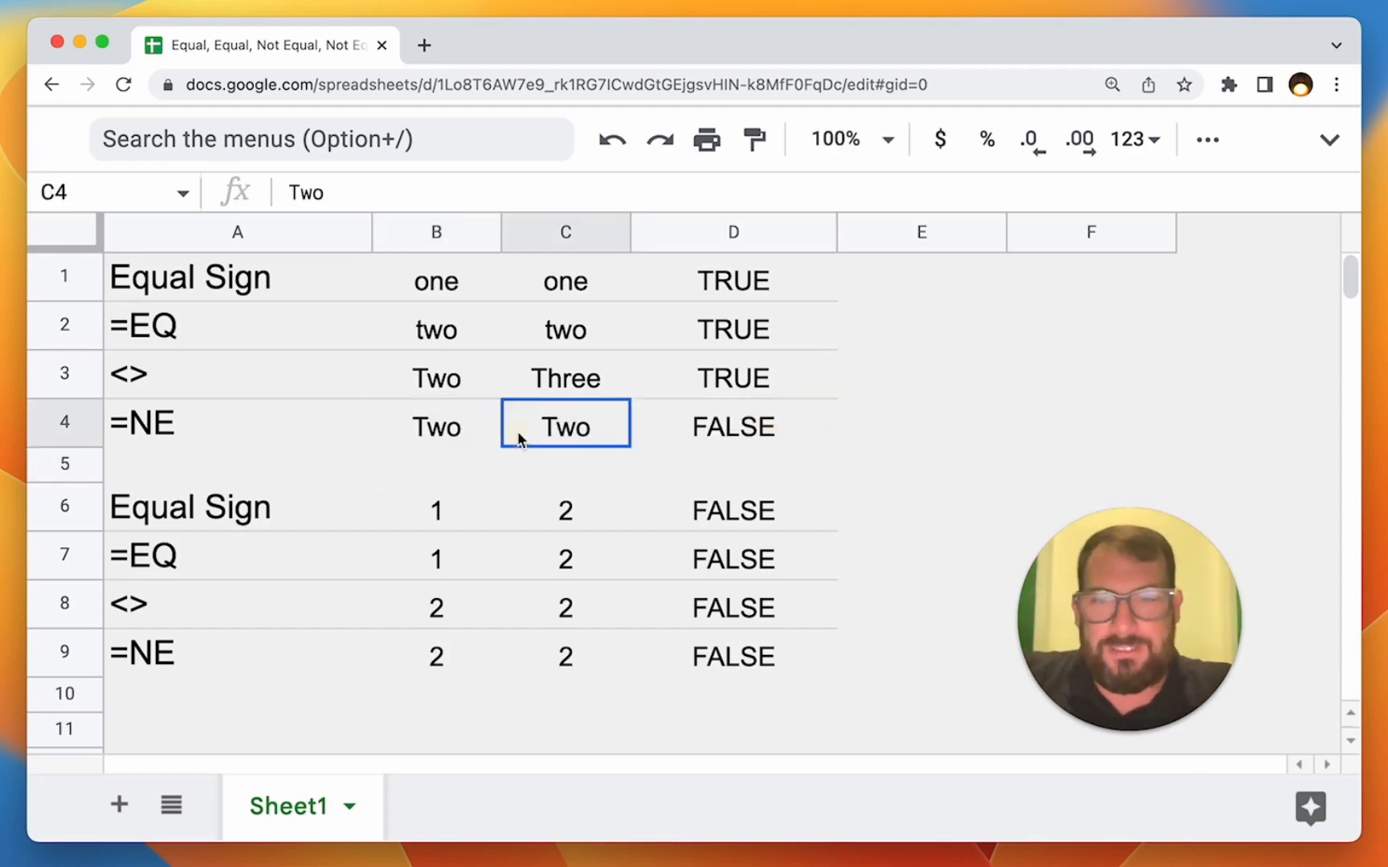
Set C4 to Three so that it differs from the text in B4.
{"action": "left_click", "coordinate": [442, 432]}
{"action": "key", "text": "Return"}
{"action": "key", "text": "Tab"}
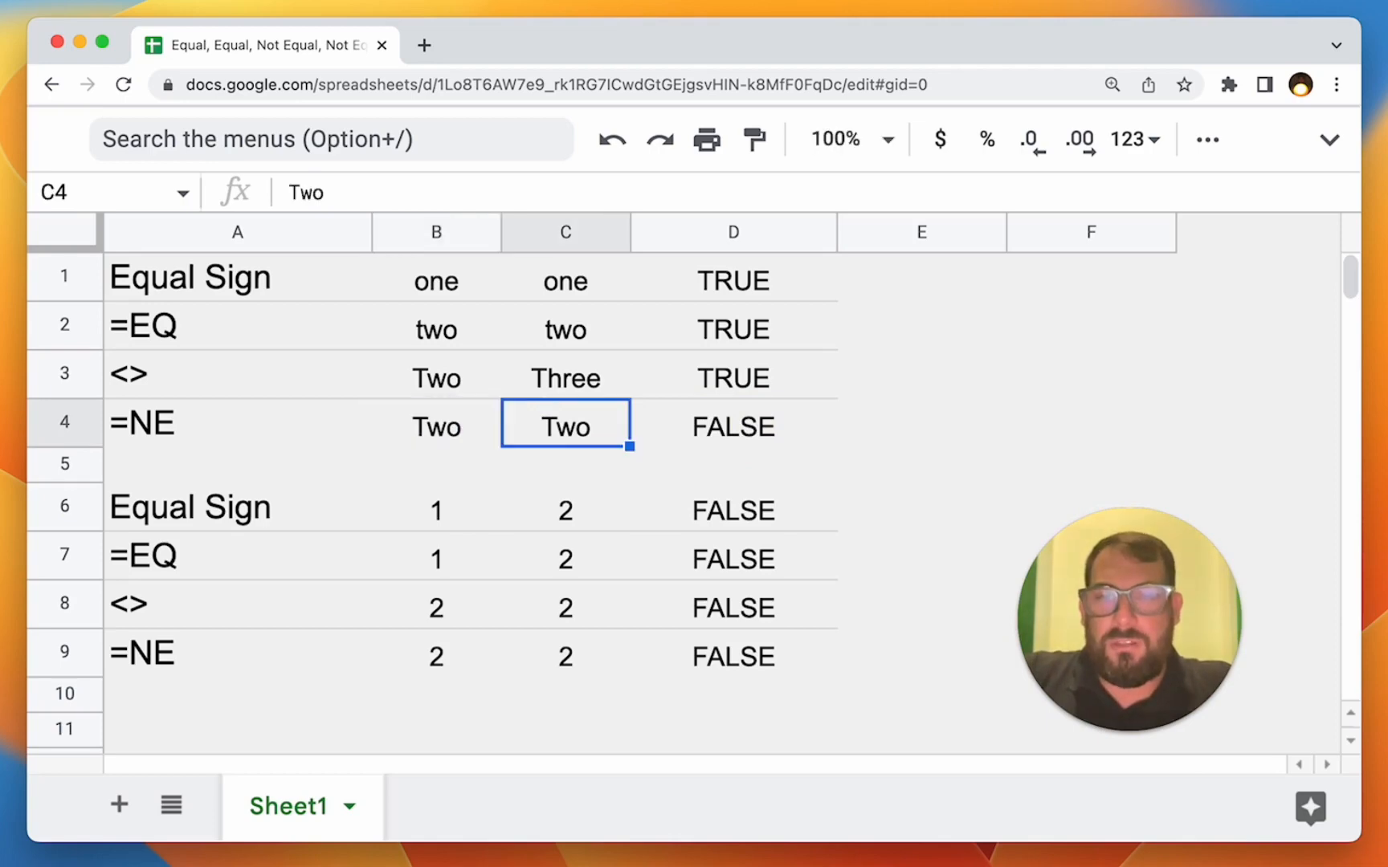
{"action": "type", "text": "H"}
{"action": "key", "text": "BackSpace"}
{"action": "type", "text": "Three"}
{"action": "key", "text": "Return"}
{"action": "left_click", "coordinate": [566, 427]}
Review the comparison formulas in D1 through D4 and open the formula in D1 for editing.
{"action": "key", "text": "Up"}
{"action": "key", "text": "Right"}
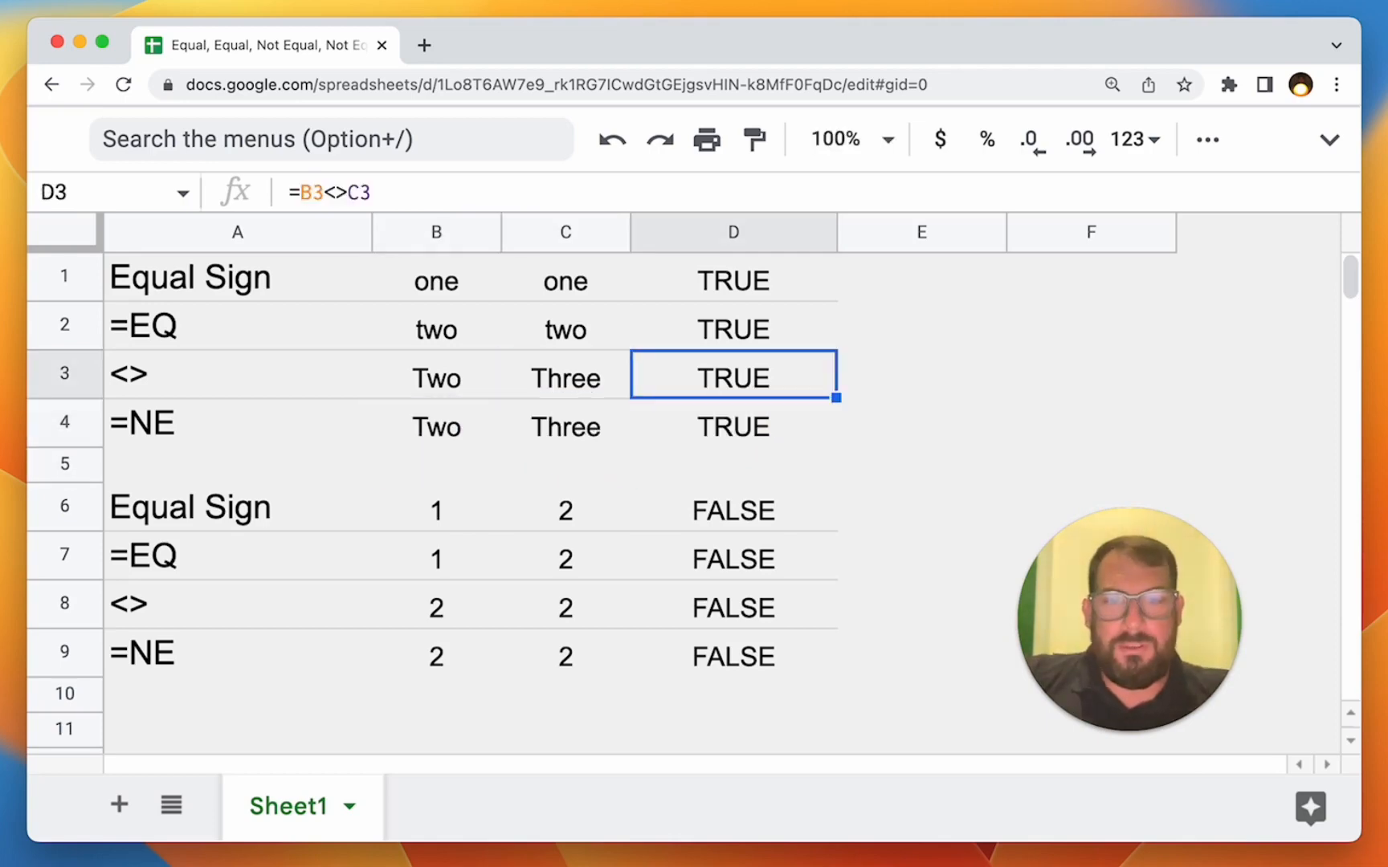
{"action": "key", "text": "Down"}
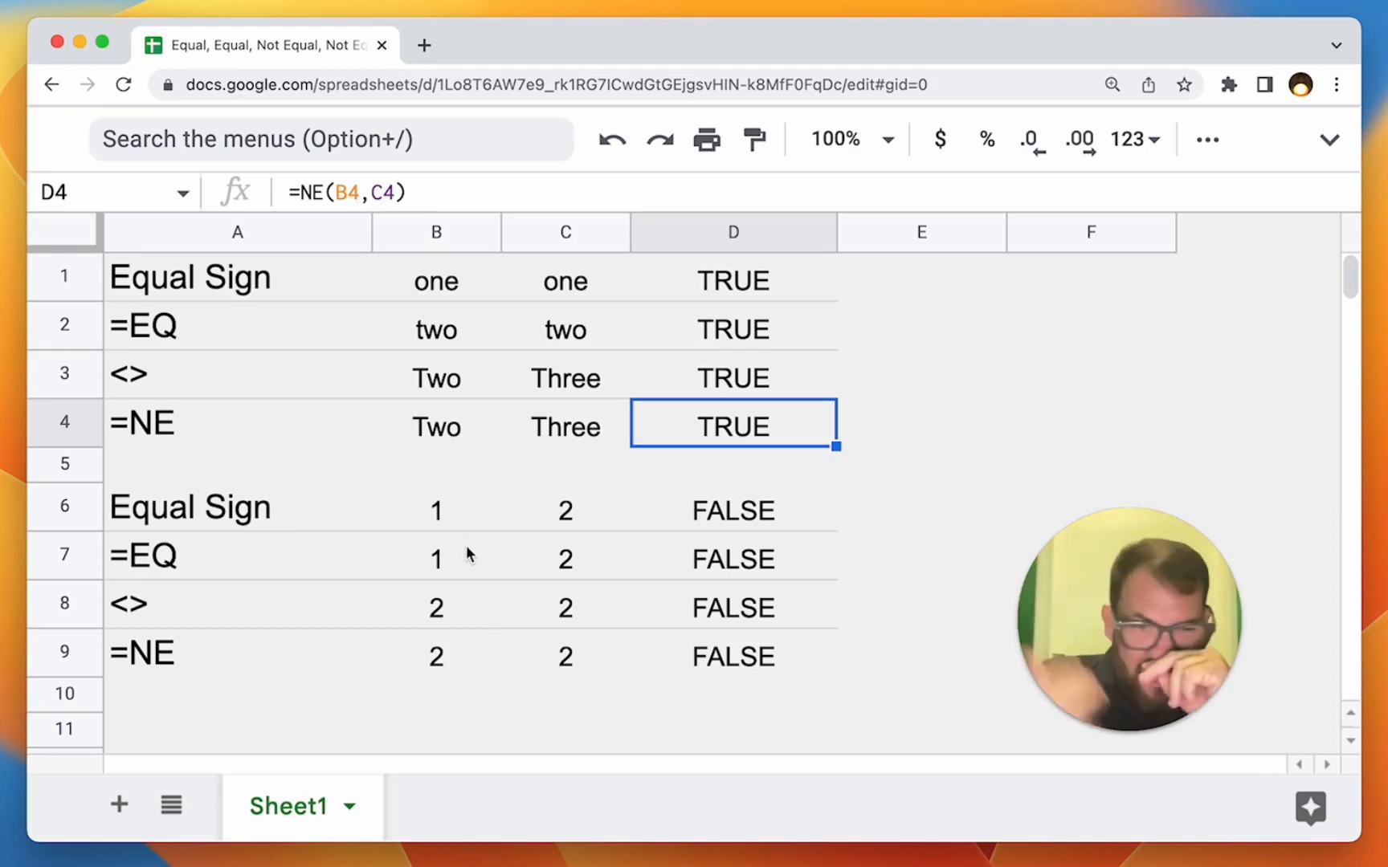
{"action": "left_click", "coordinate": [424, 518]}
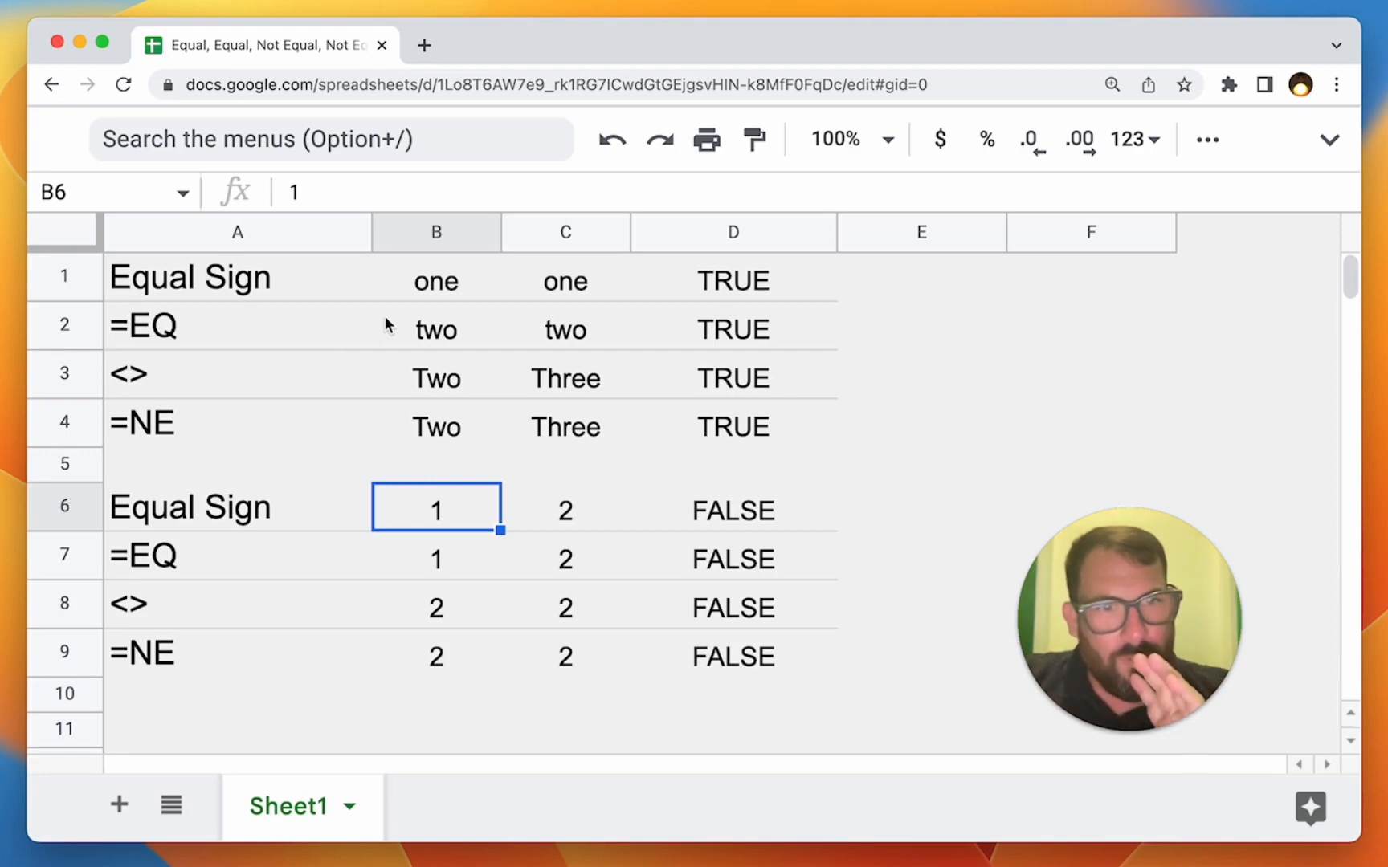
{"action": "left_click", "coordinate": [798, 284]}
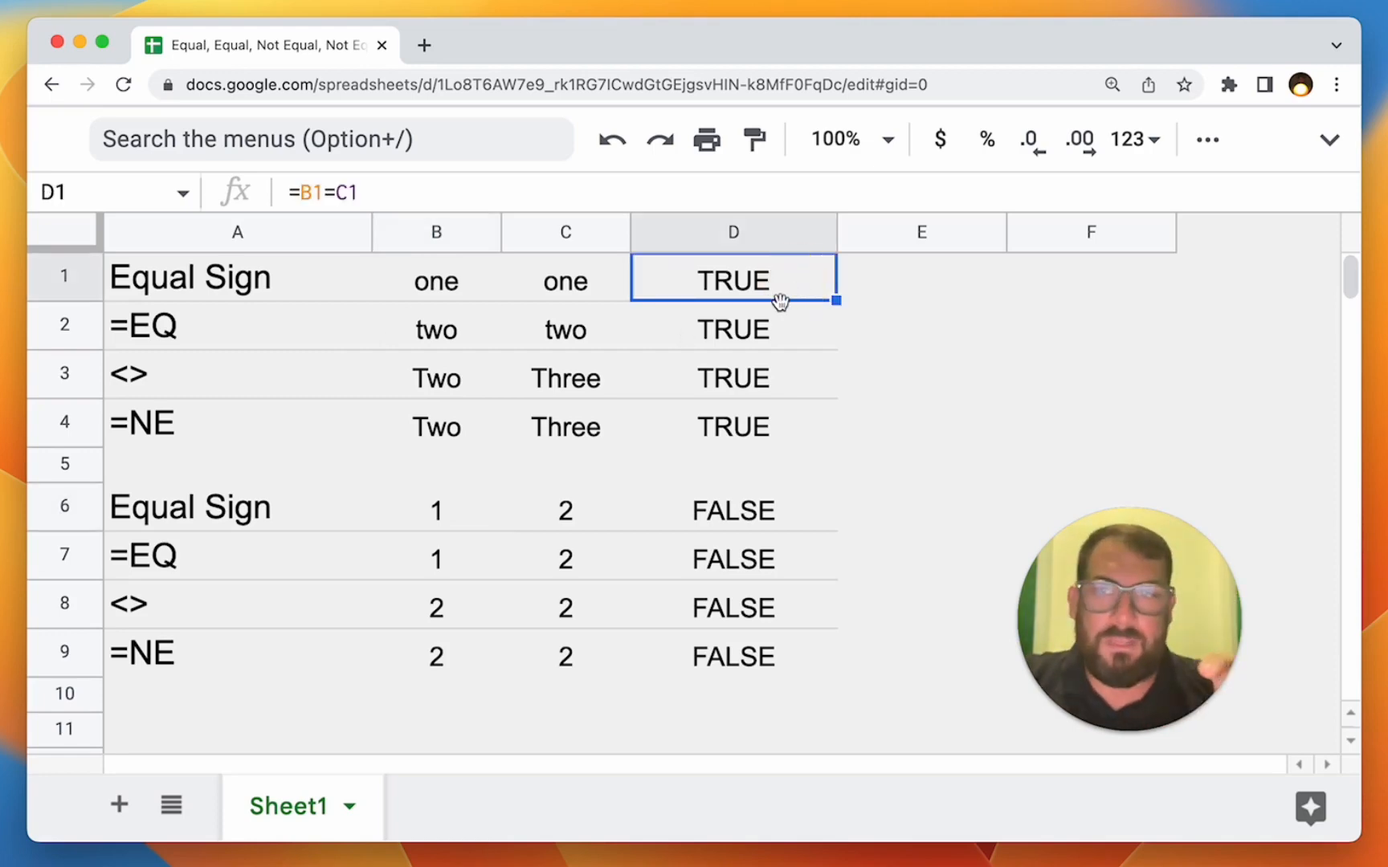
{"action": "left_click", "coordinate": [775, 441]}
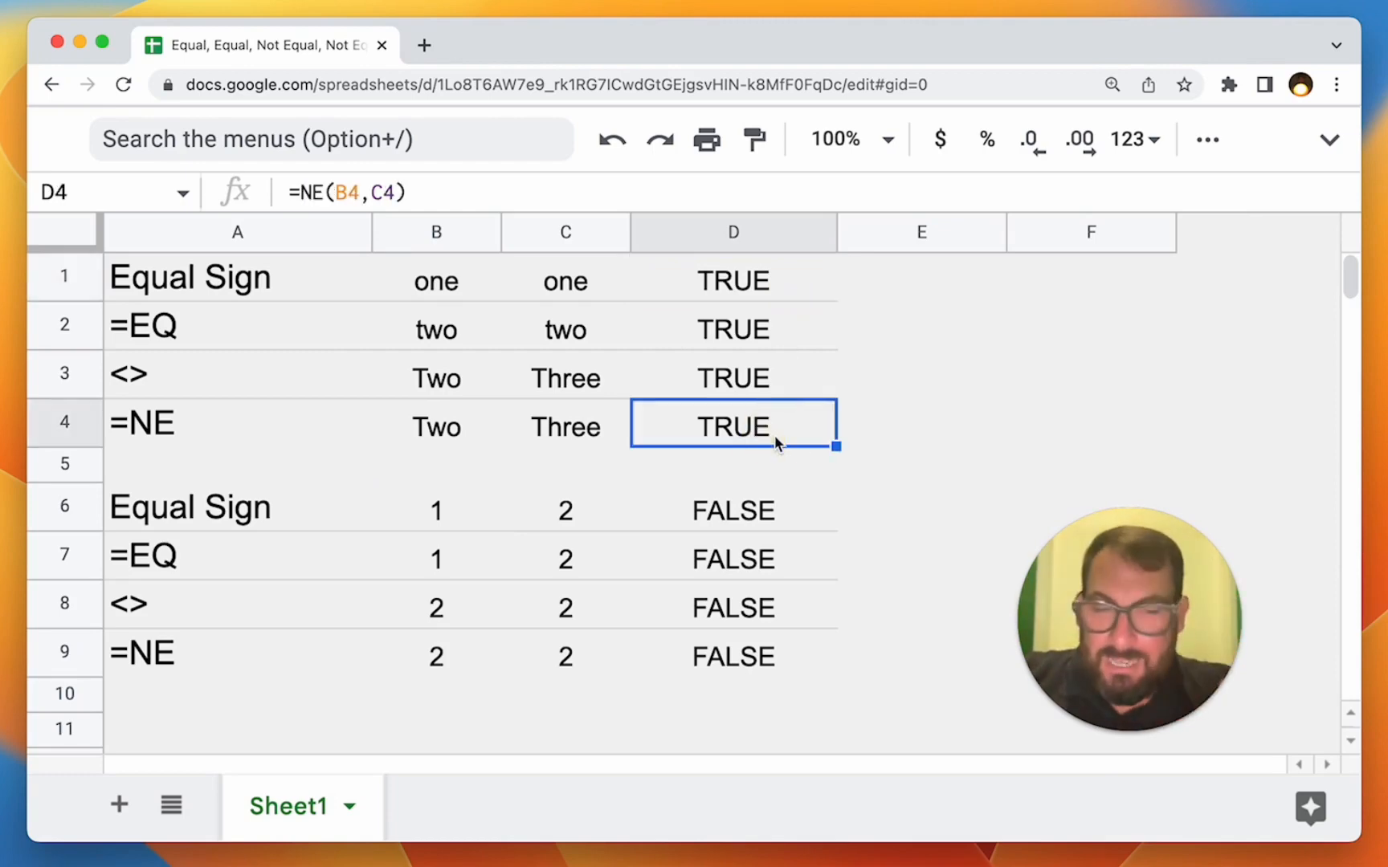
{"action": "left_click", "coordinate": [760, 380]}
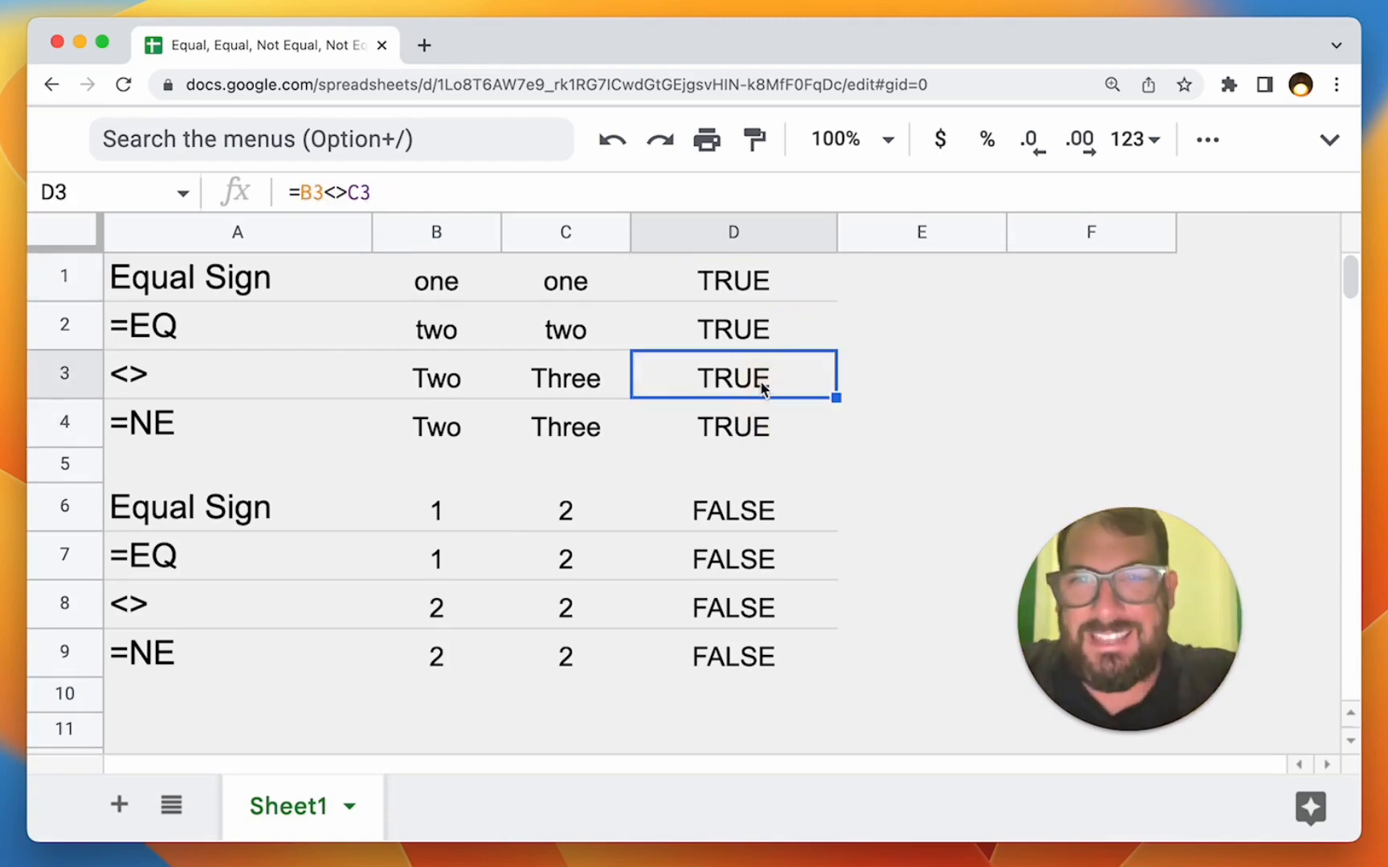
{"action": "left_click", "coordinate": [752, 323]}
{"action": "left_click", "coordinate": [755, 297]}
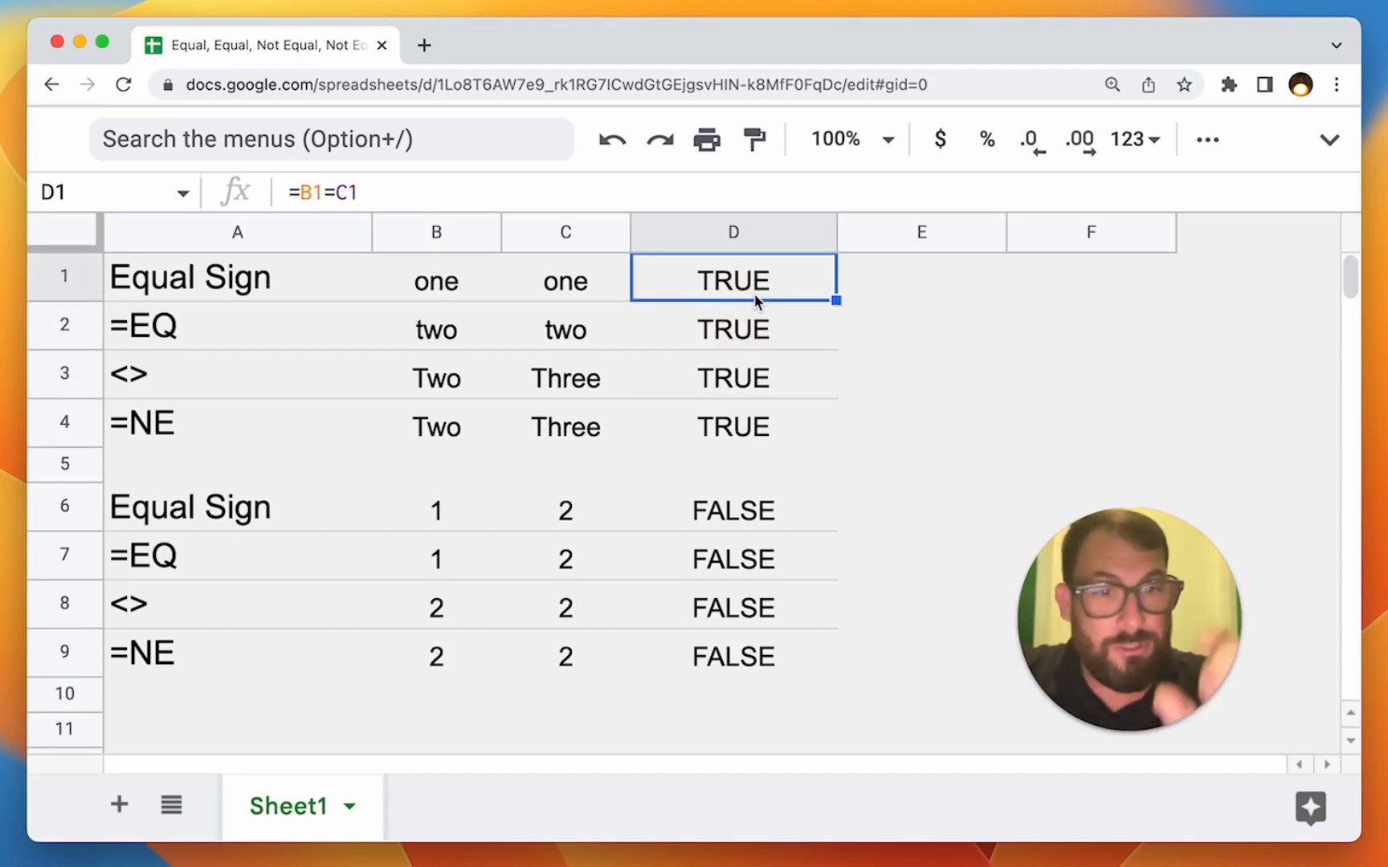
{"action": "key", "text": "Return"}
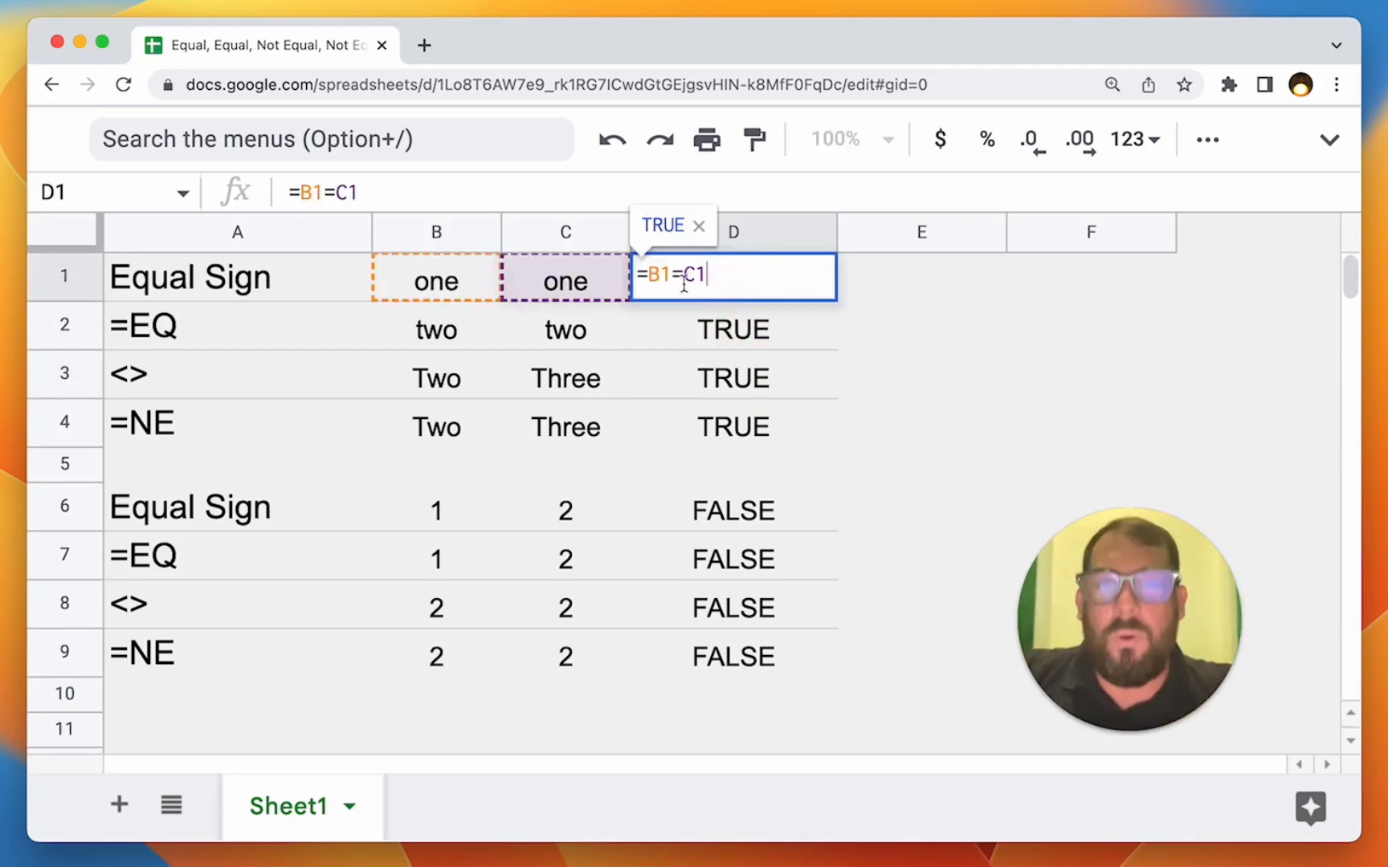
Highlight the leading equal sign in the D1 formula, cancel the edit, and view the EQ formula in D2.
{"action": "left_click", "coordinate": [632, 280]}
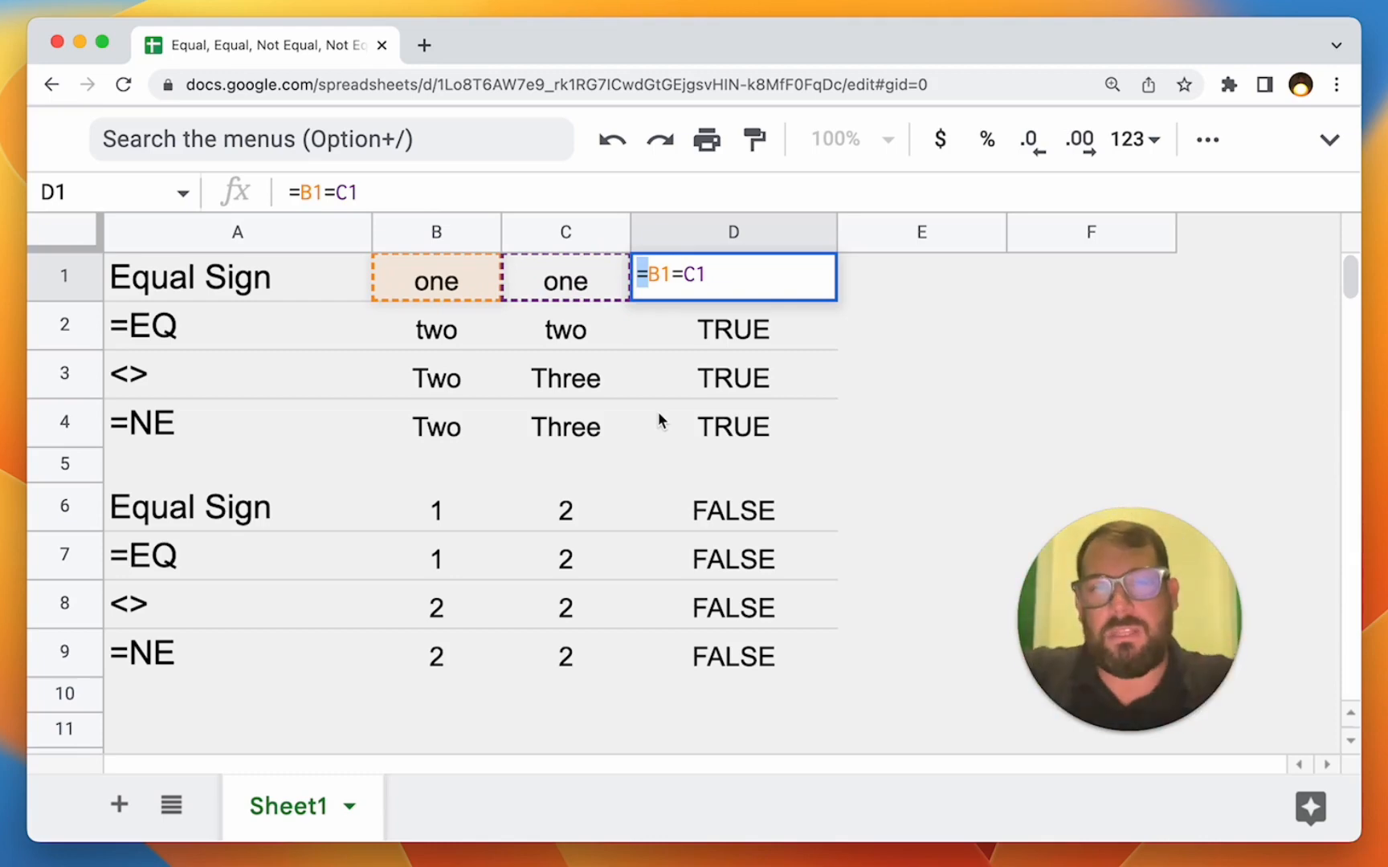
{"action": "key", "text": "Escape"}
{"action": "left_click", "coordinate": [773, 338]}
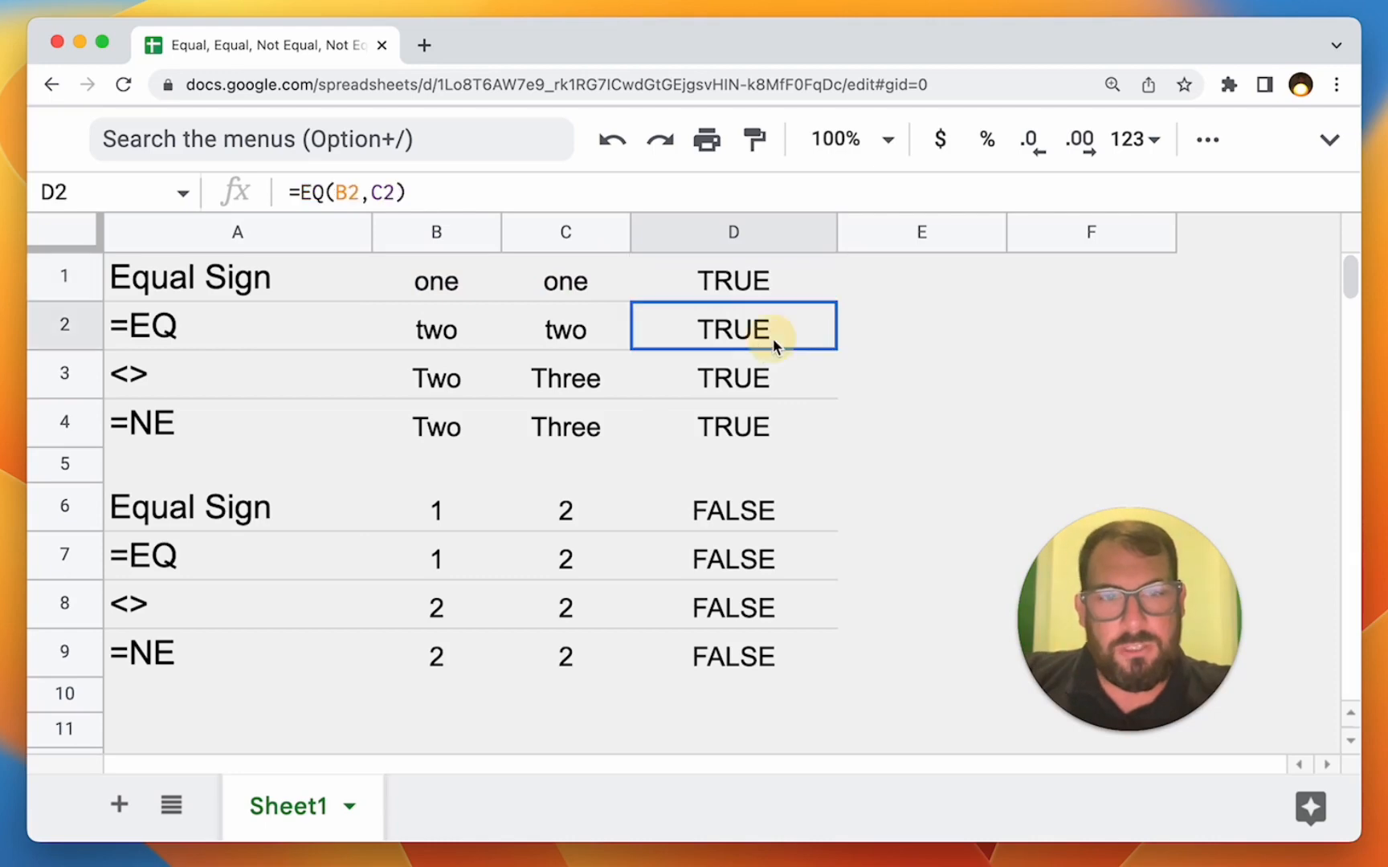
Inspect the formula in D3, highlight its <> operator between B3 and C3, and cancel the edit.
{"action": "left_click", "coordinate": [766, 384]}
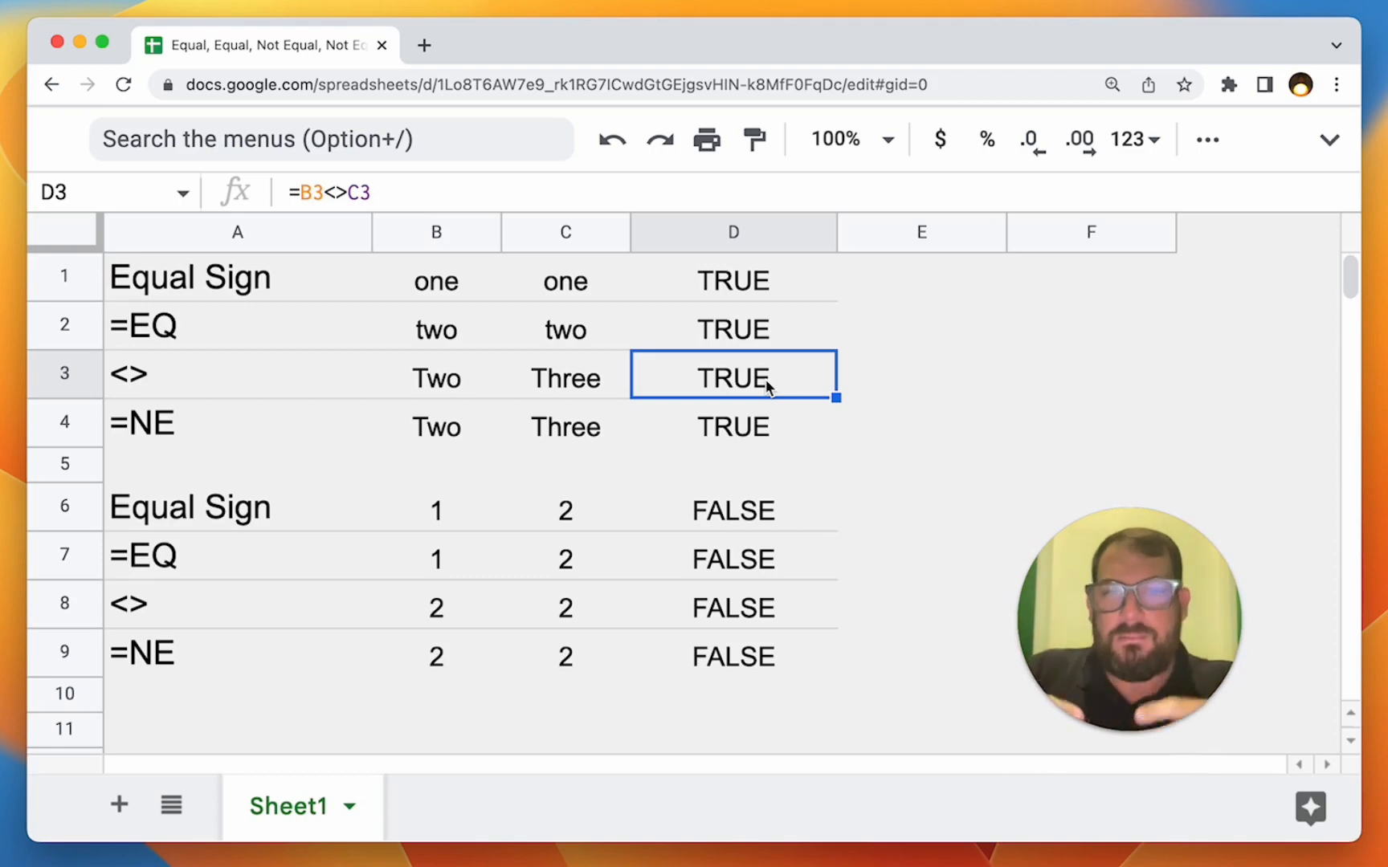
{"action": "left_click", "coordinate": [328, 192]}
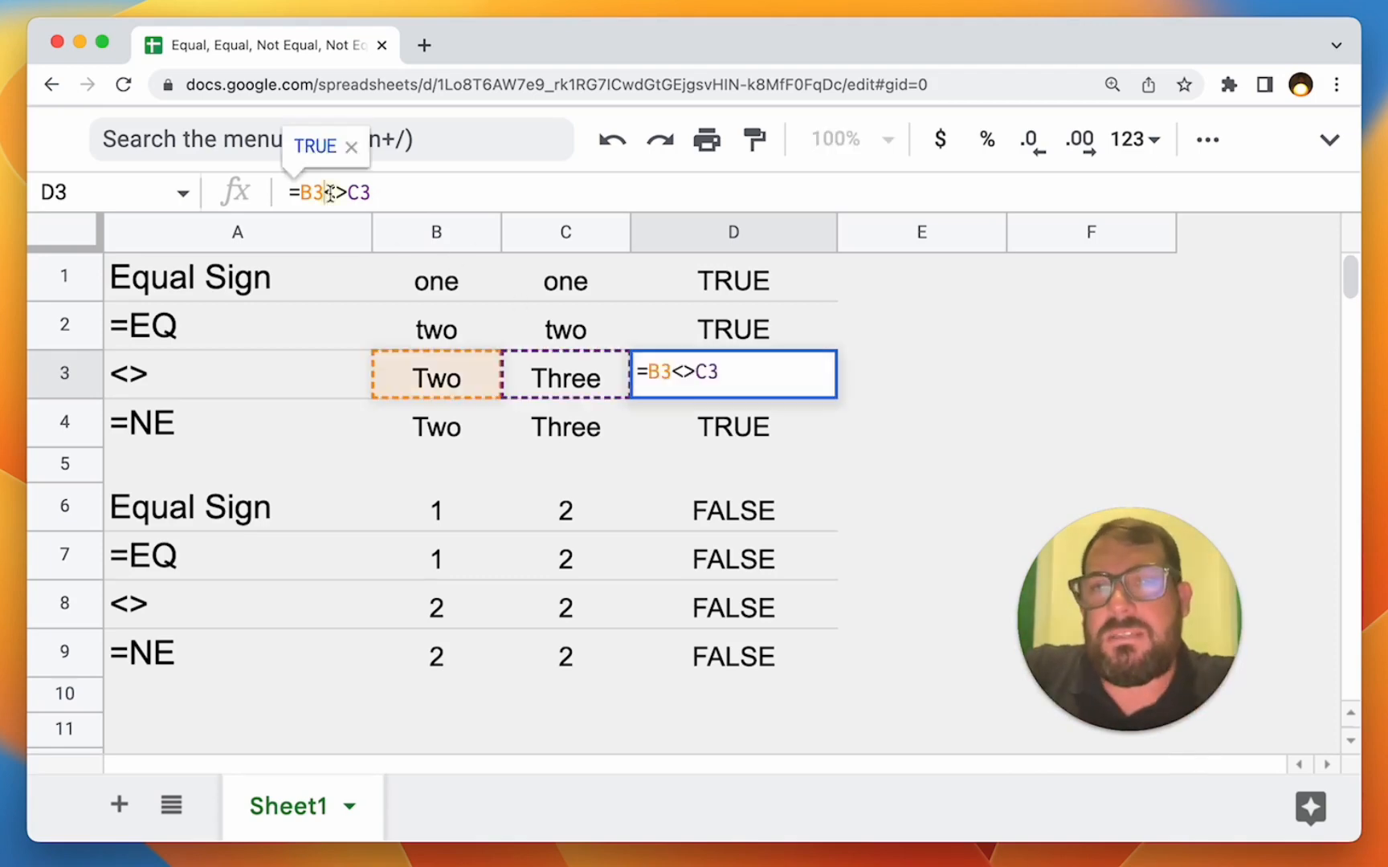
{"action": "left_click_drag", "start_coordinate": [325, 193], "coordinate": [345, 195]}
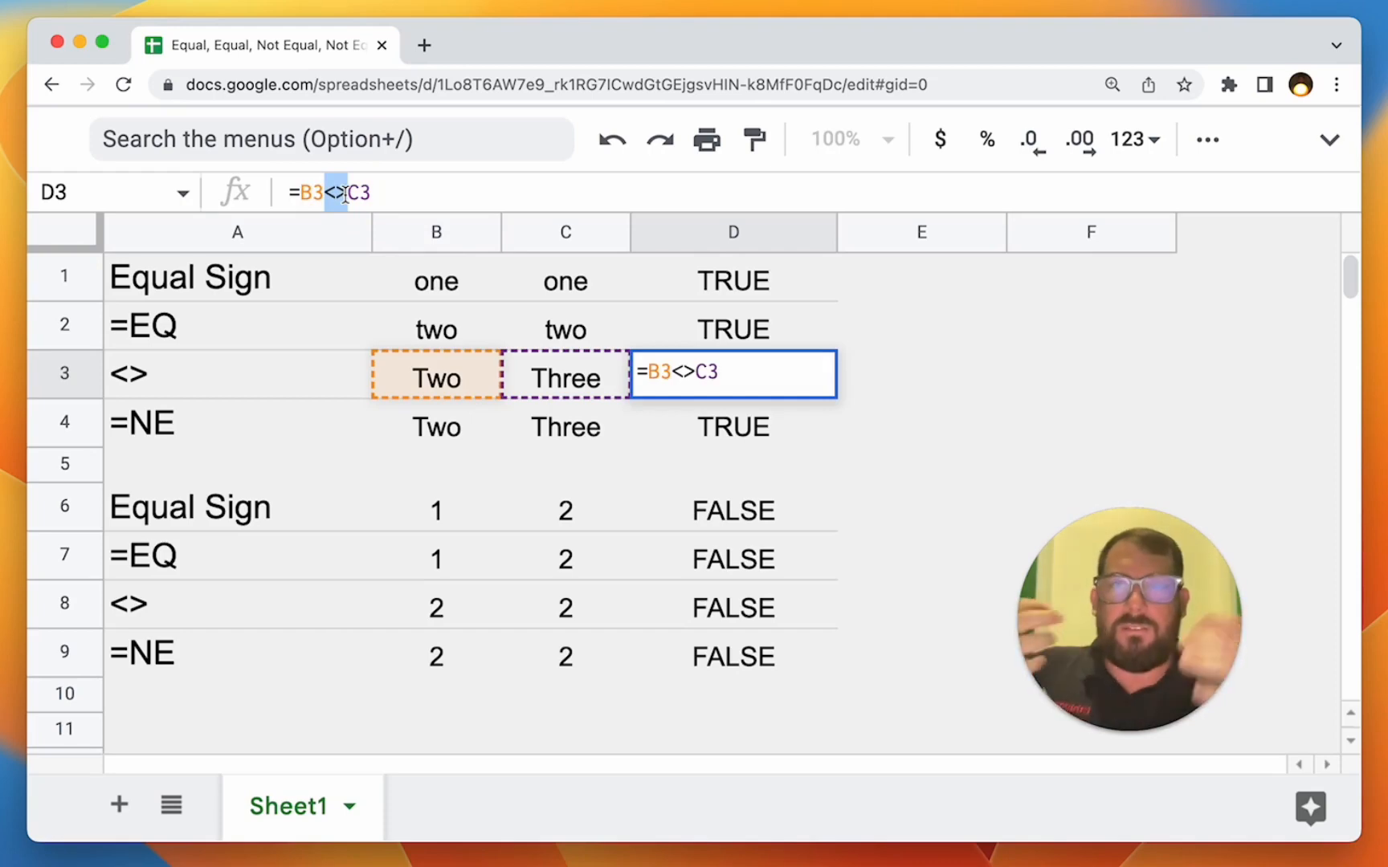
{"action": "key", "text": "Escape"}
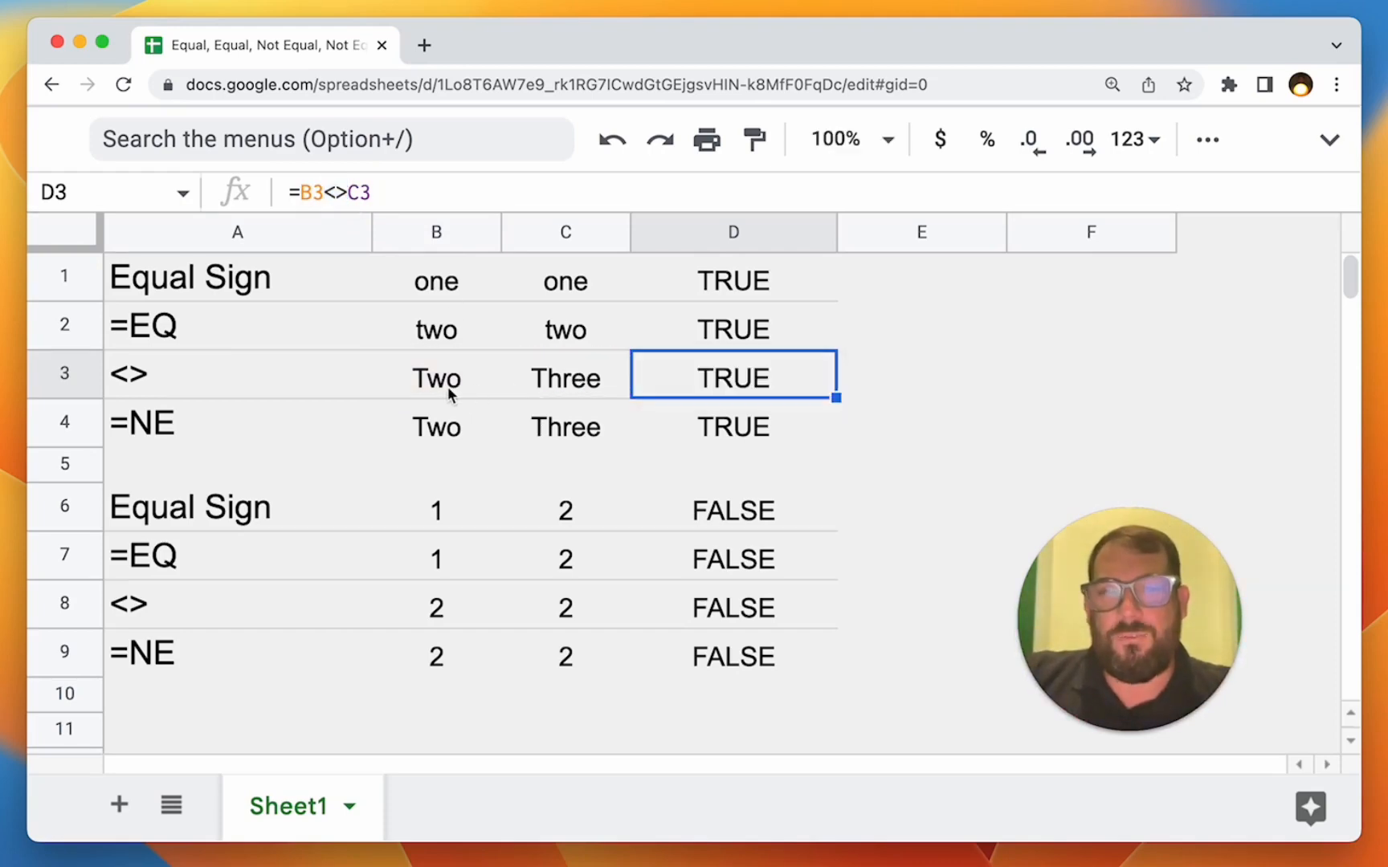